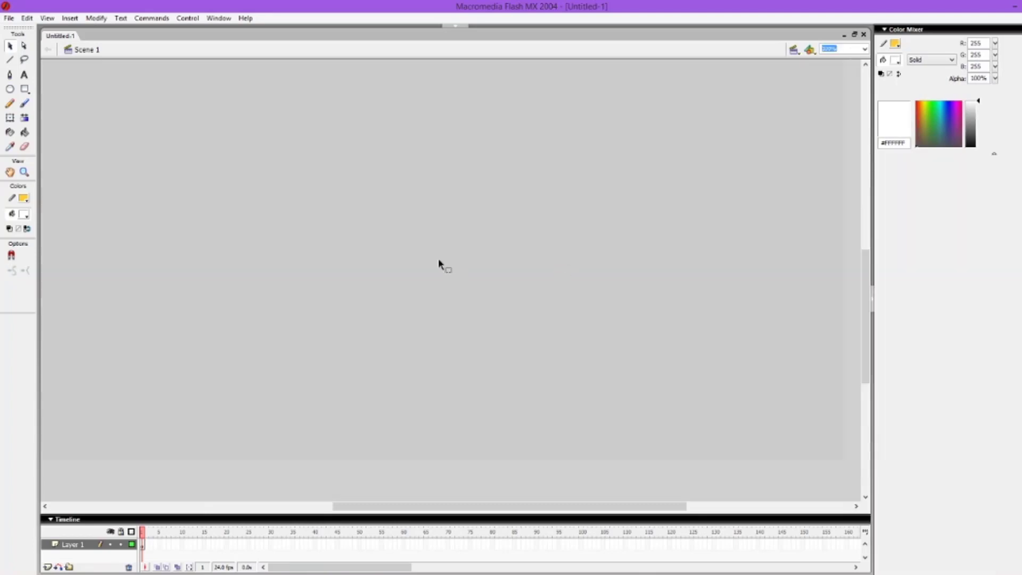
Step: Draw a rectangle with a red #FF0000 stroke on the stage and delete its black fill
key(b)
click(24, 215)
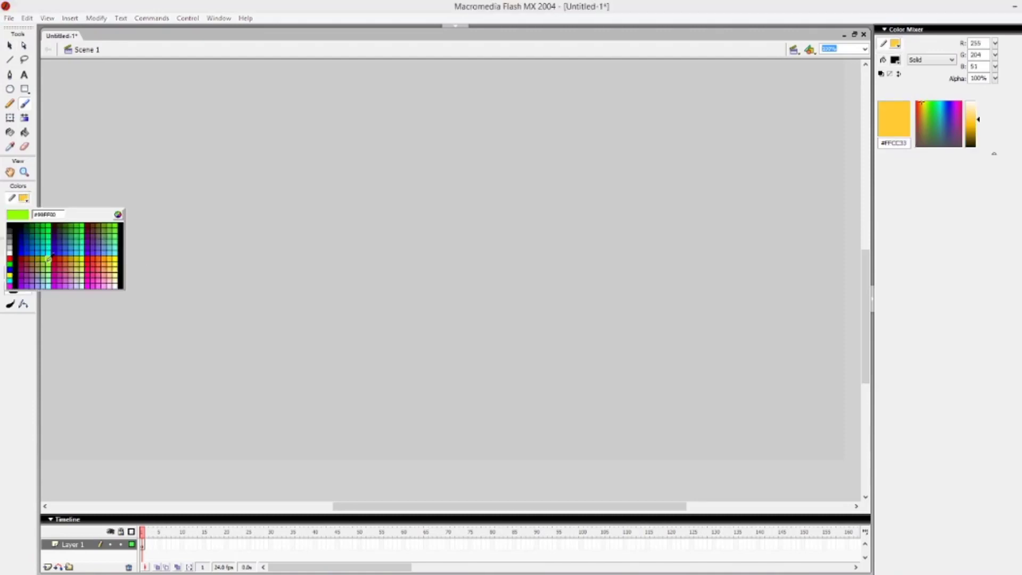
click(10, 259)
key(r)
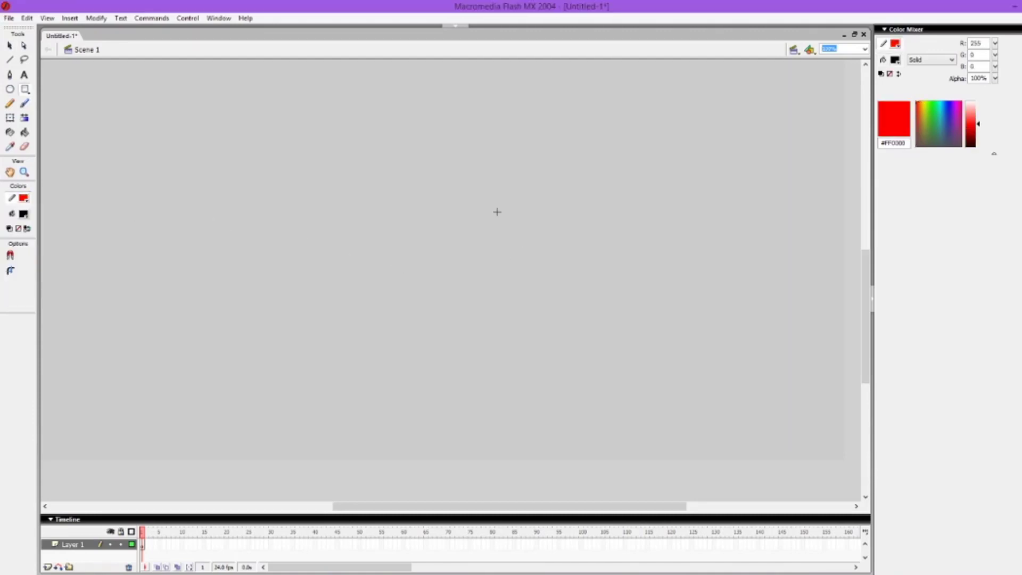
drag(497, 212, 656, 300)
key(v)
click(645, 259)
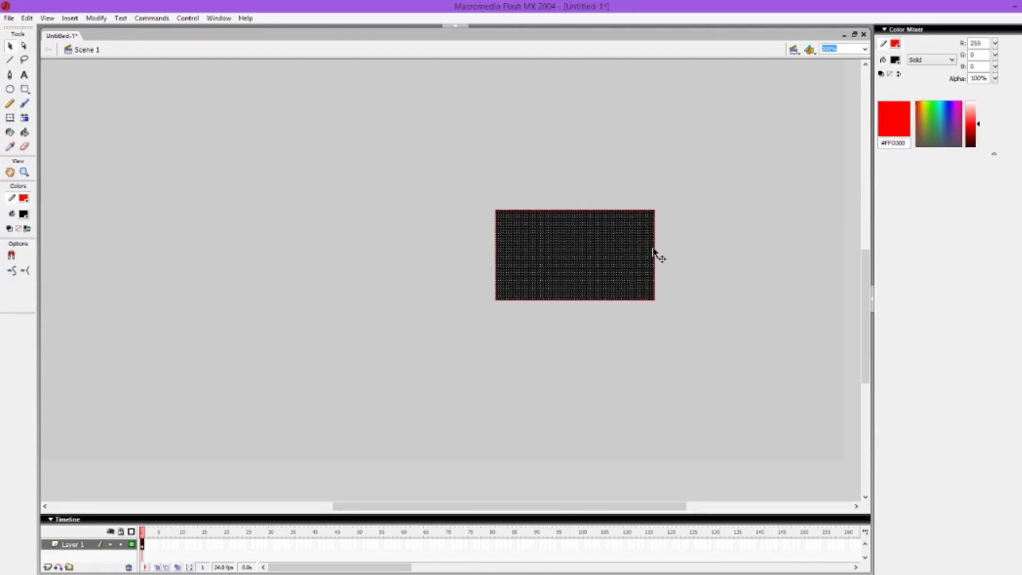
key(Delete)
Step: Set the stroke thickness of the red rectangle outline to 10
click(461, 25)
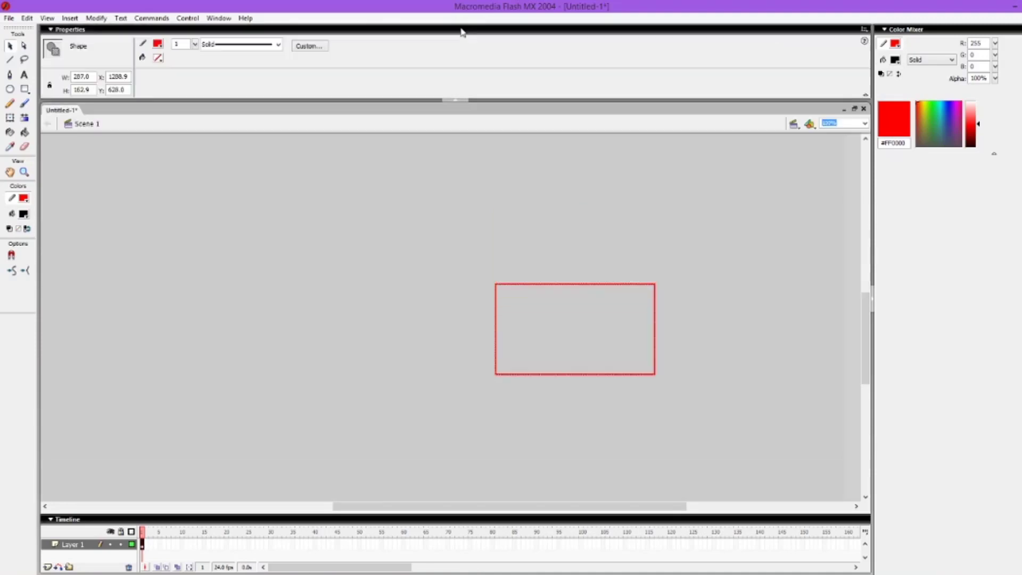
click(194, 44)
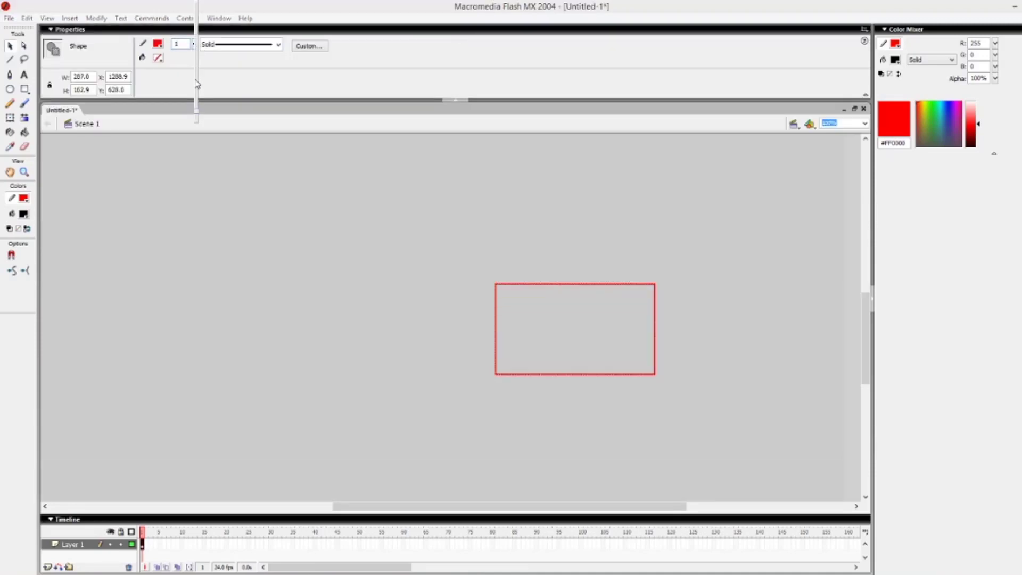
drag(197, 21, 196, 2)
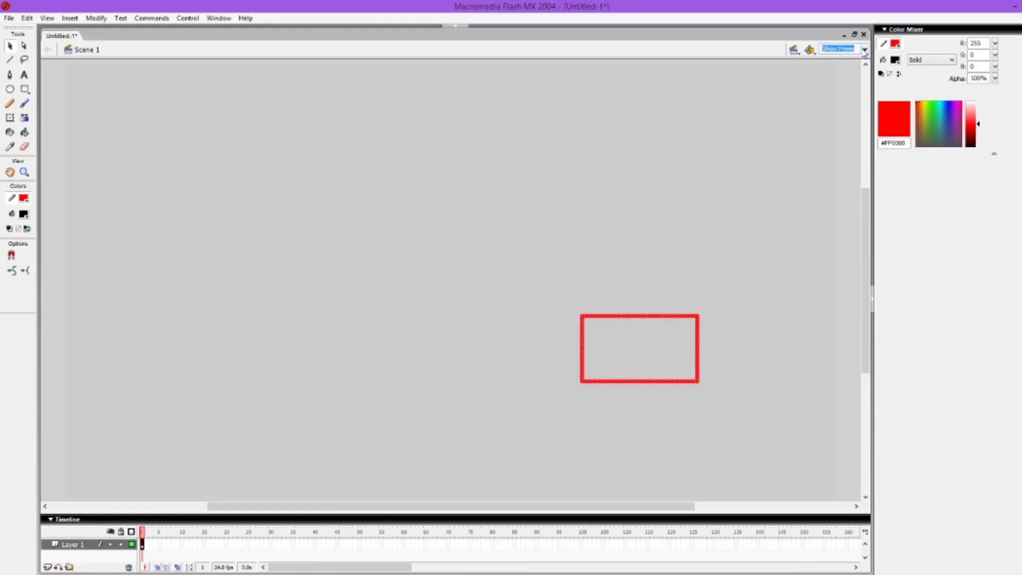
Step: Position the red outline at X 0, Y 0 and size it to match the 1920 x 1080 stage
click(864, 50)
click(846, 79)
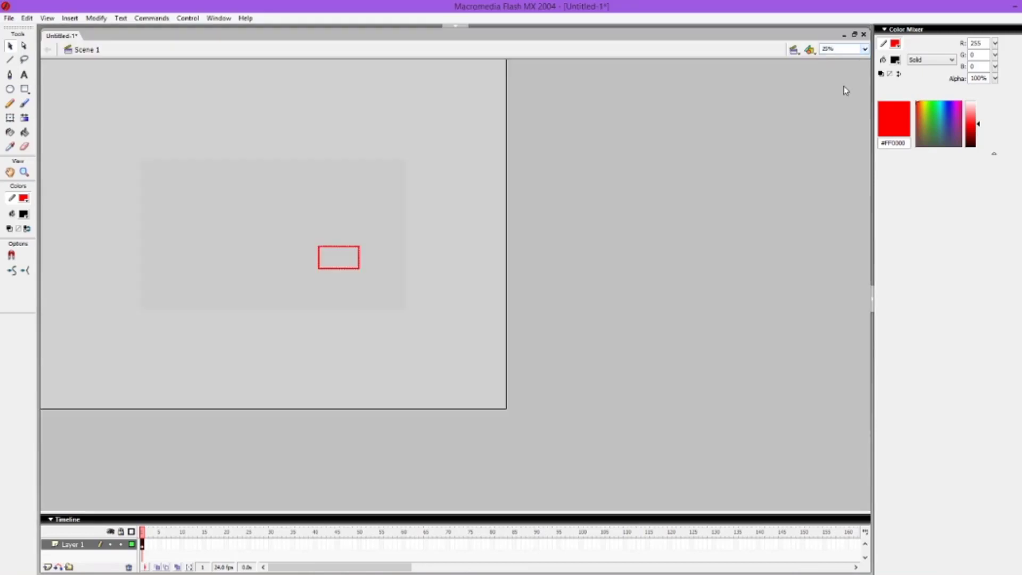
click(450, 25)
drag(130, 77, 103, 82)
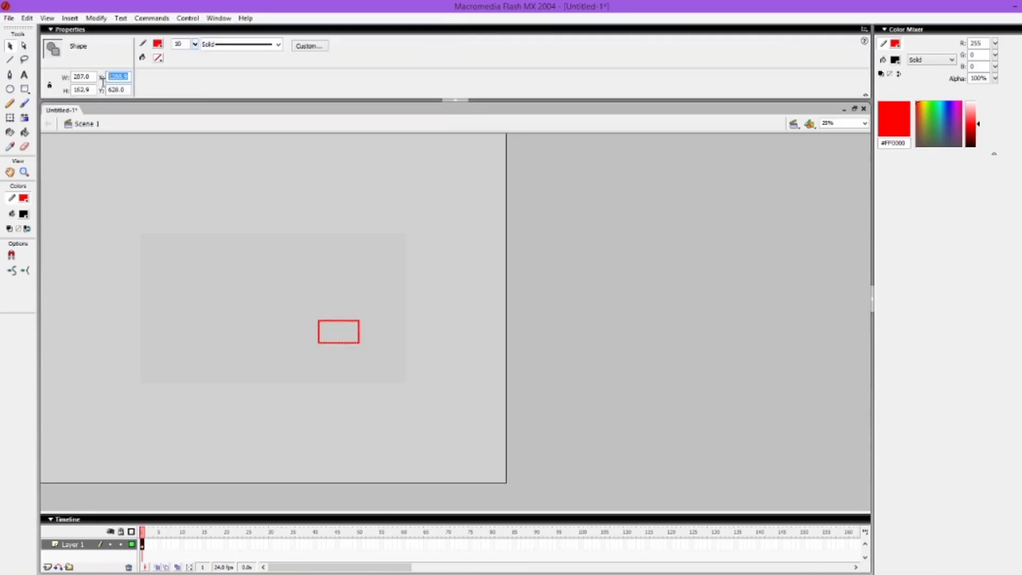
text(0)
key(Tab)
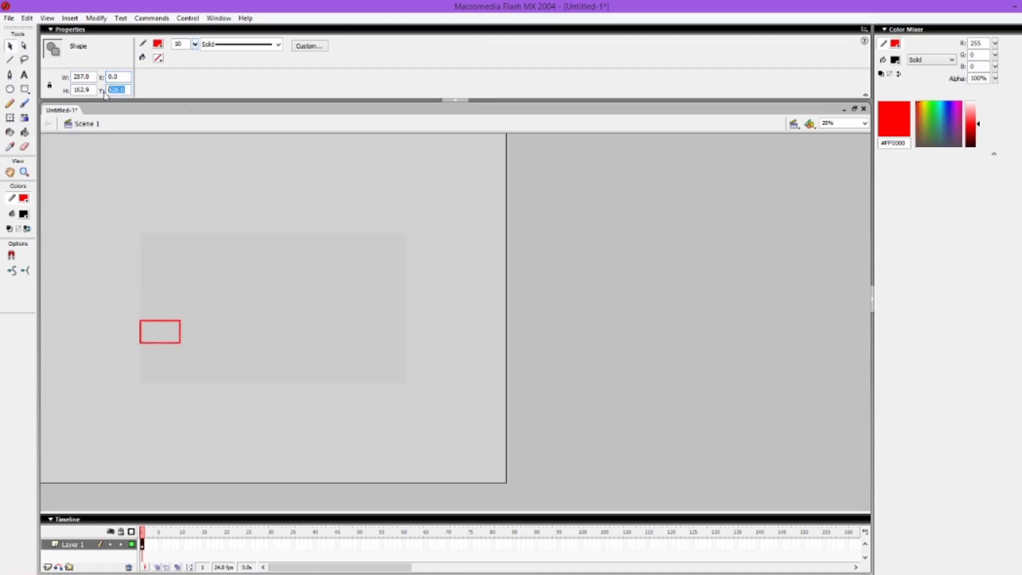
text(0)
key(Tab)
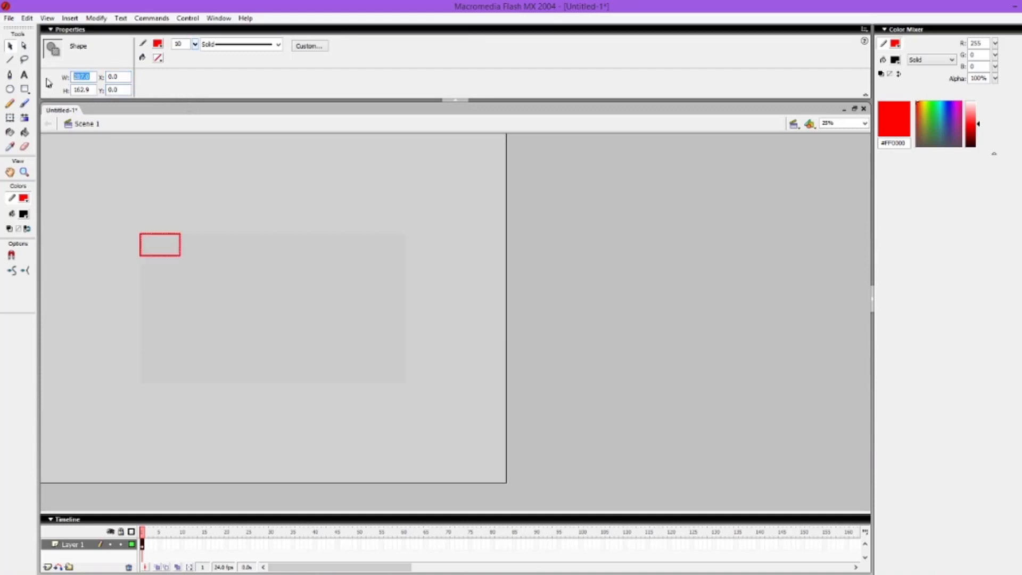
click(446, 306)
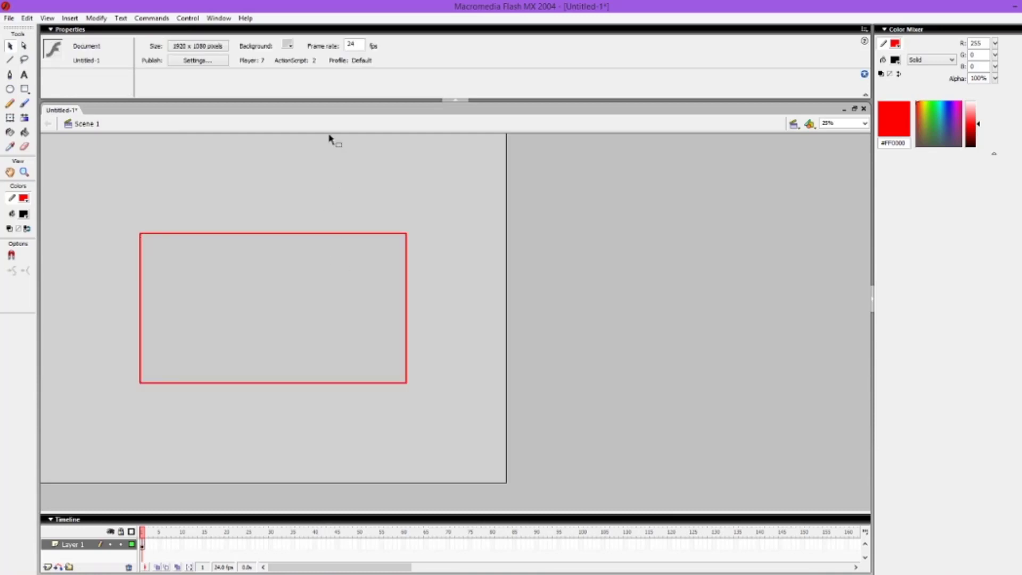
Step: Change the document background to a custom light pink colour
click(287, 45)
click(395, 58)
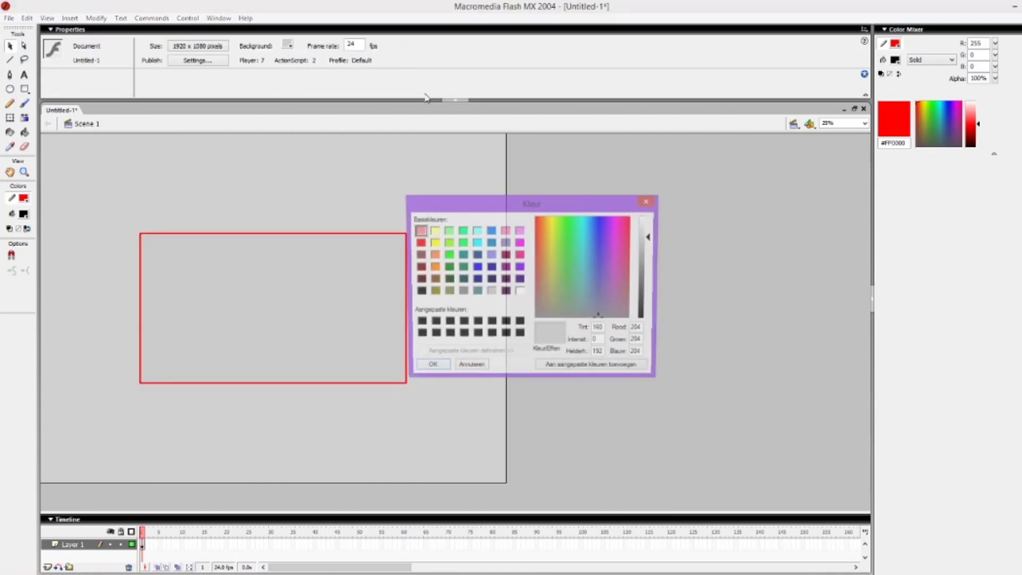
click(589, 313)
drag(587, 310, 616, 243)
click(429, 368)
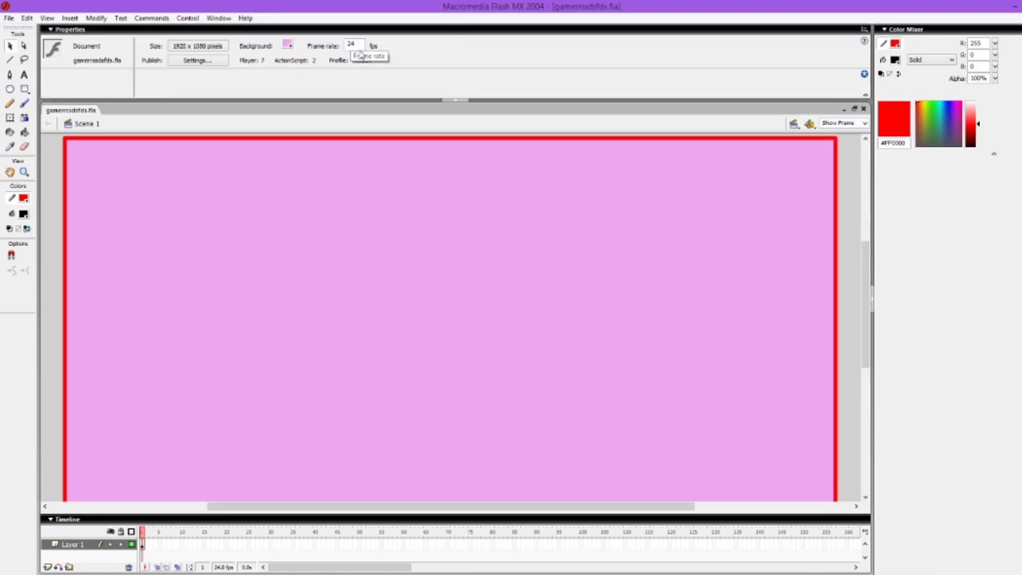
Step: Rename Layer 1 to Camera and lock it
click(467, 101)
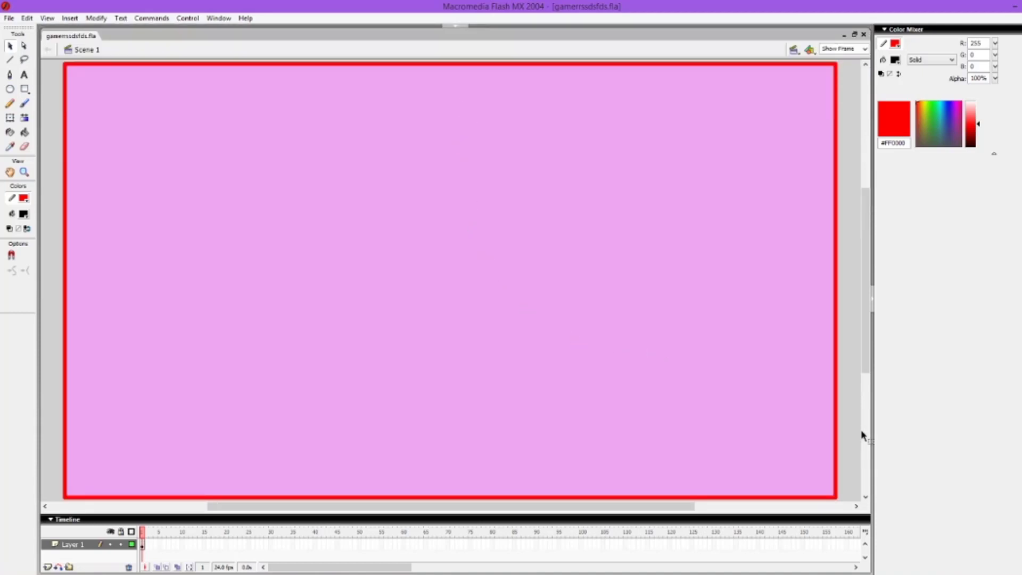
double_click(74, 544)
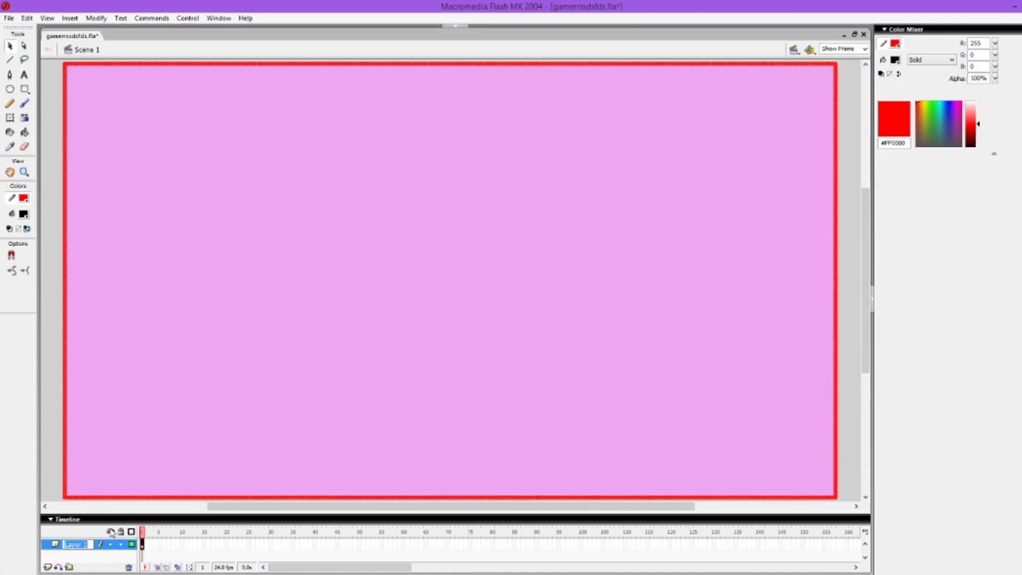
text(Camera)
click(123, 544)
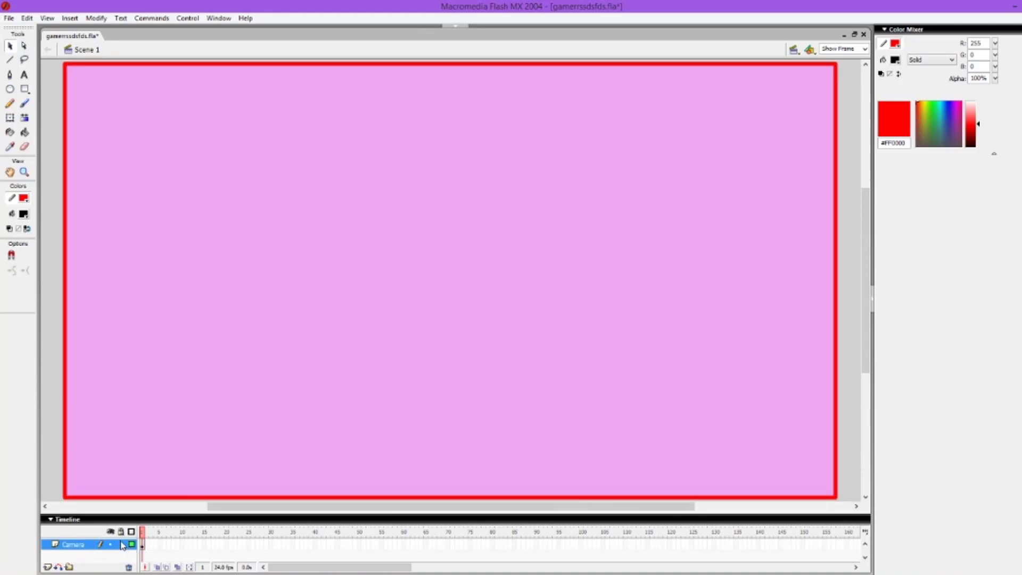
Step: Add a new layer, place it beneath the Camera layer, and save the file
click(49, 566)
drag(64, 548, 61, 563)
key(ctrl+s)
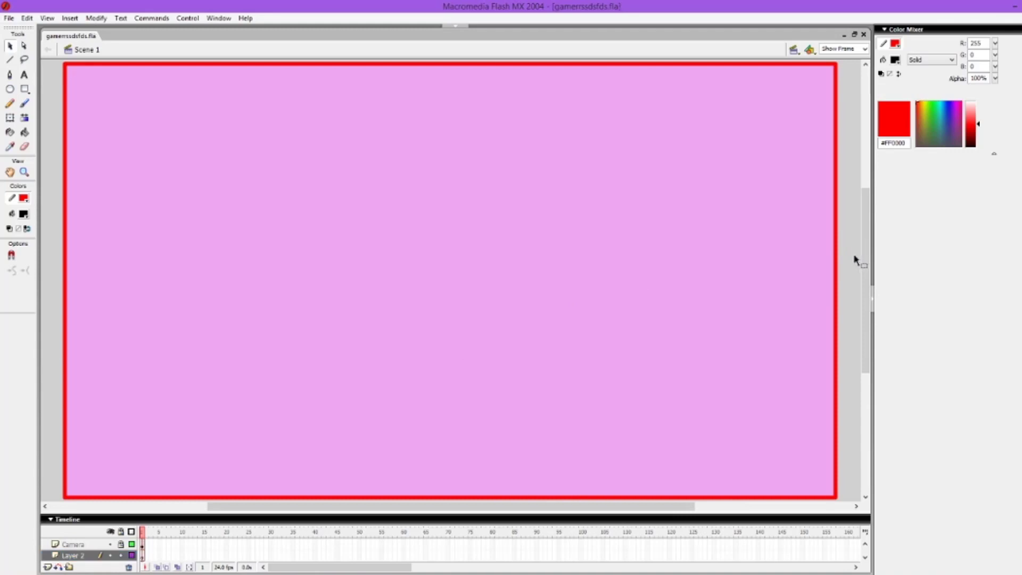
Step: Paint a light blue sky with white snow hills and convert the artwork to a graphic symbol named backgournd
click(24, 214)
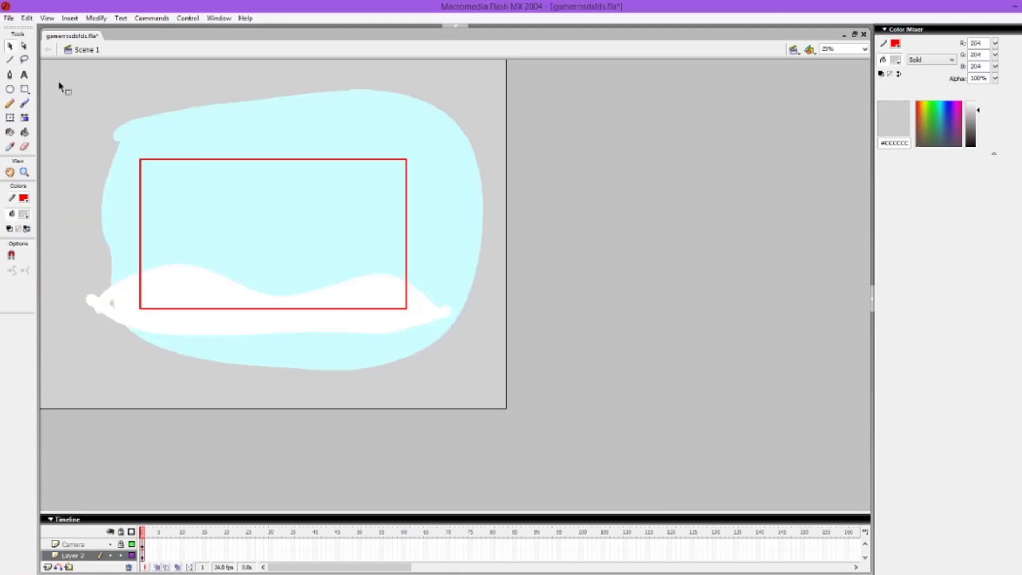
drag(59, 81, 485, 392)
key(F8)
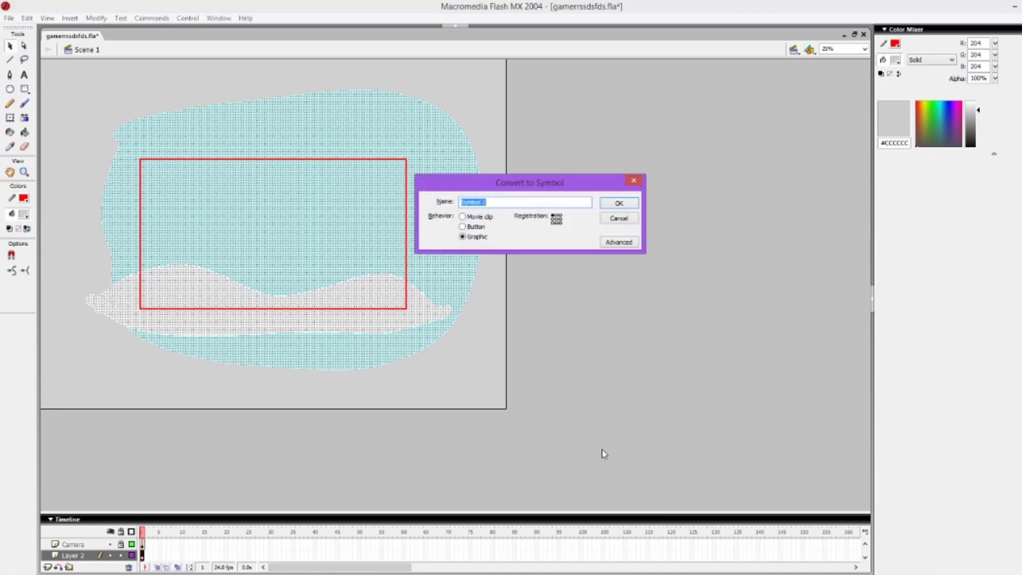
text(su)
click(619, 203)
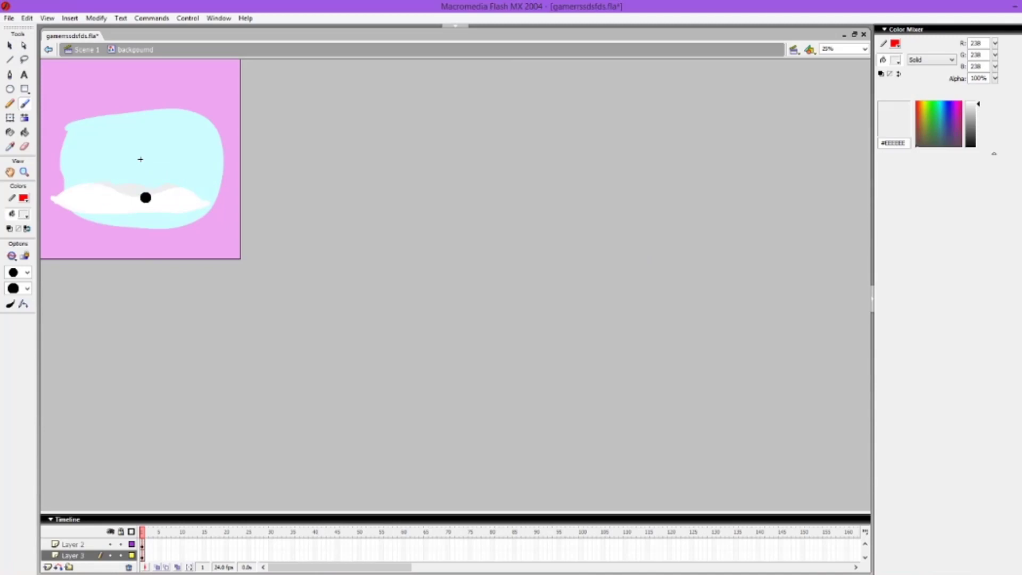
Step: Brush light grey #EEEEEE distant hills behind the white snow on Layer 3 inside the background symbol
drag(187, 199, 221, 209)
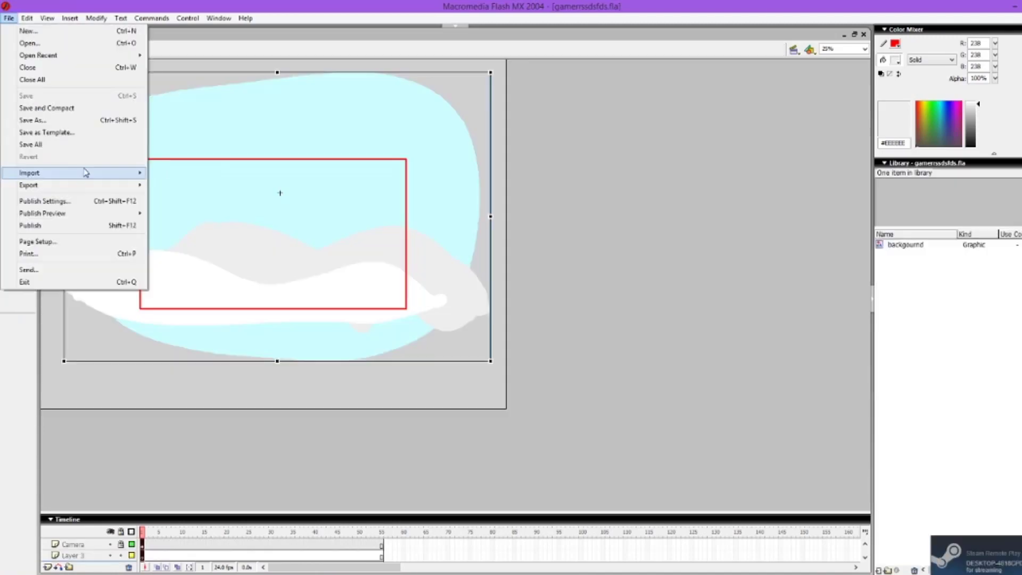
Step: Import the WAV sound files into the document library
mouse_move(122, 177)
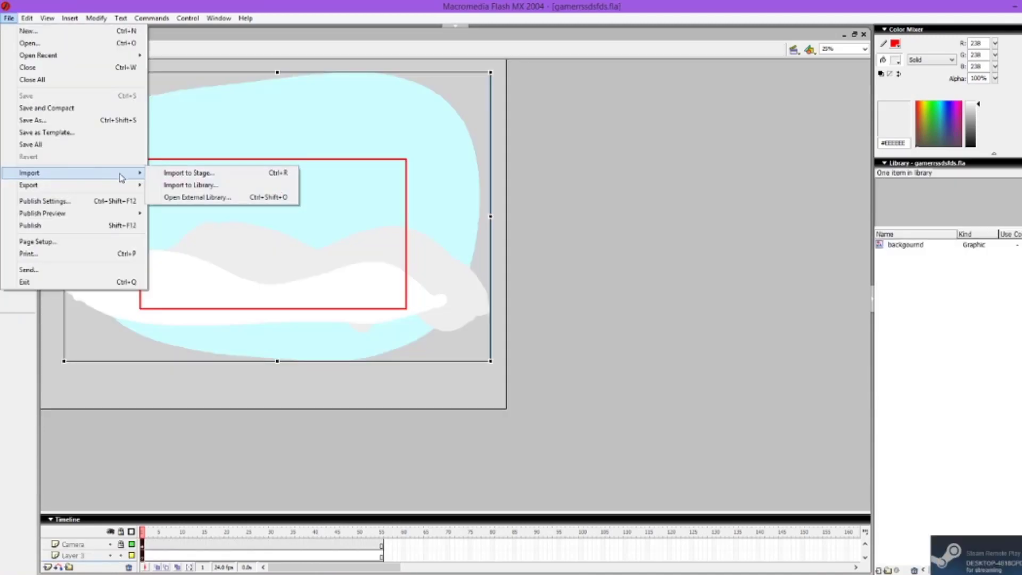
click(227, 185)
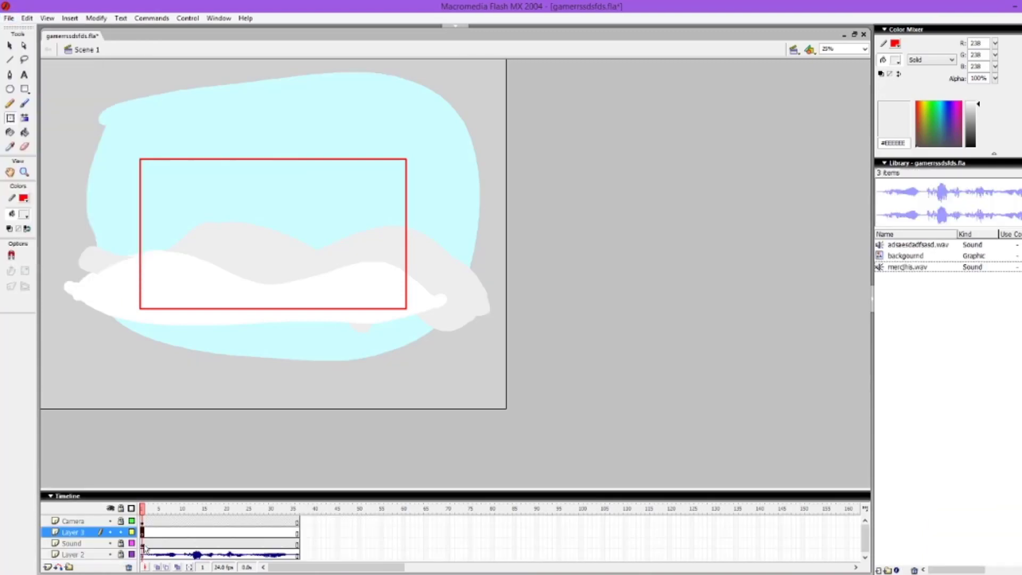
Step: Brush a roughly round black outline with a smaller brush on Layer 3, near the middle of the camera frame
click(150, 532)
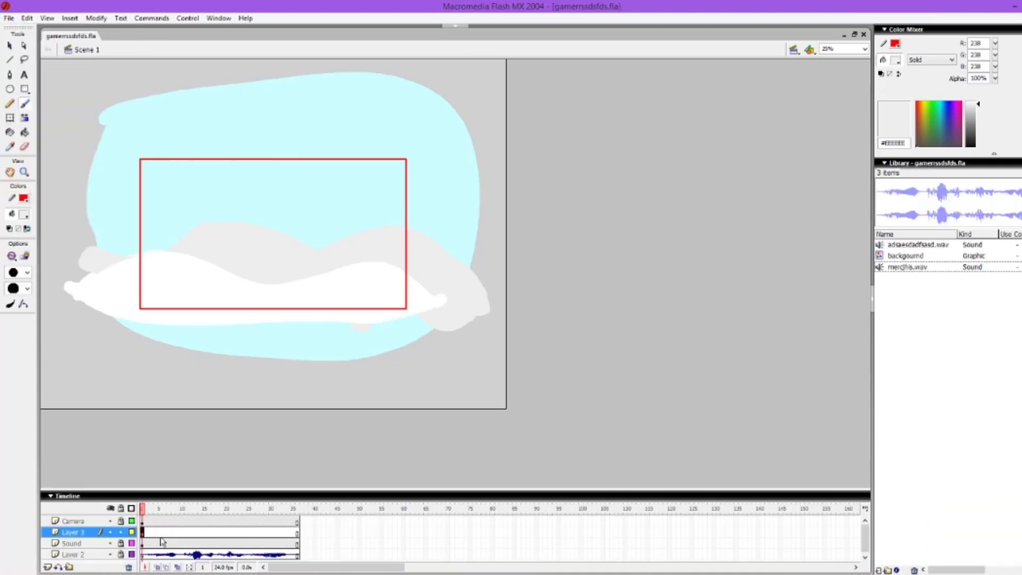
click(864, 49)
click(839, 68)
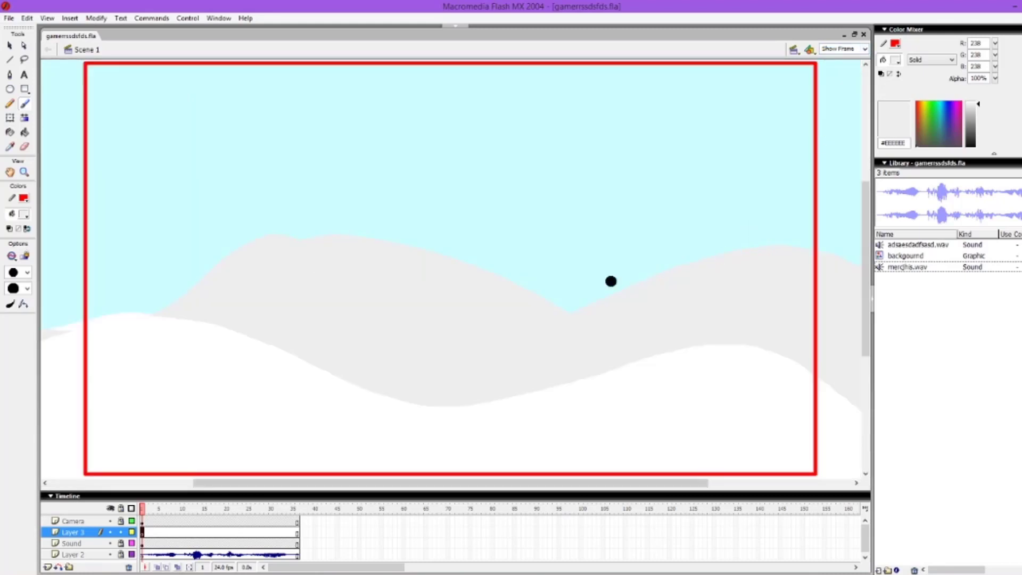
click(27, 272)
click(22, 316)
drag(358, 140, 353, 253)
key(ctrl+z)
click(23, 214)
click(14, 243)
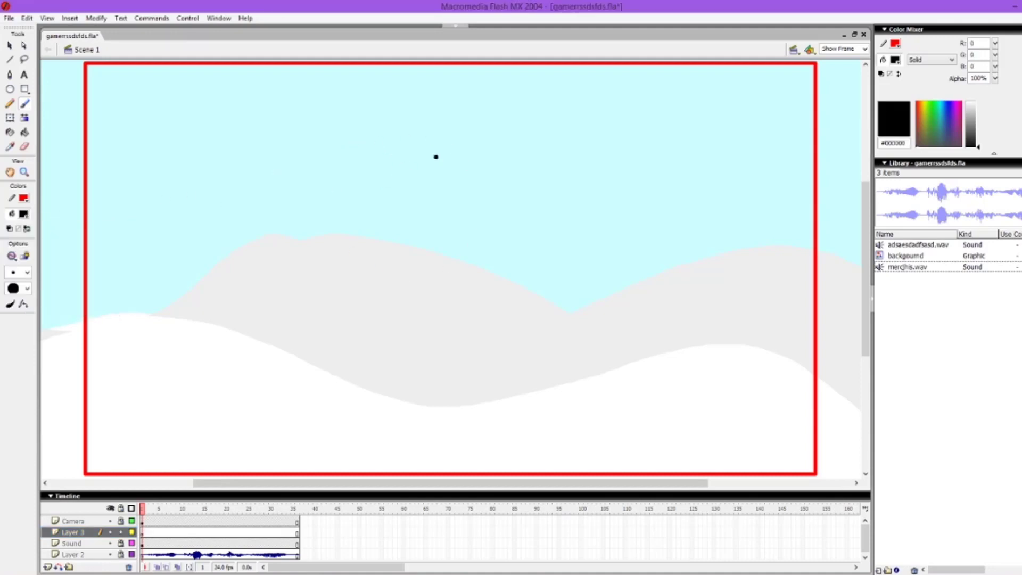
mouse_move(376, 159)
mouse_down()
mouse_move(351, 247)
mouse_move(480, 285)
mouse_move(501, 179)
mouse_move(440, 149)
mouse_move(381, 151)
mouse_up()
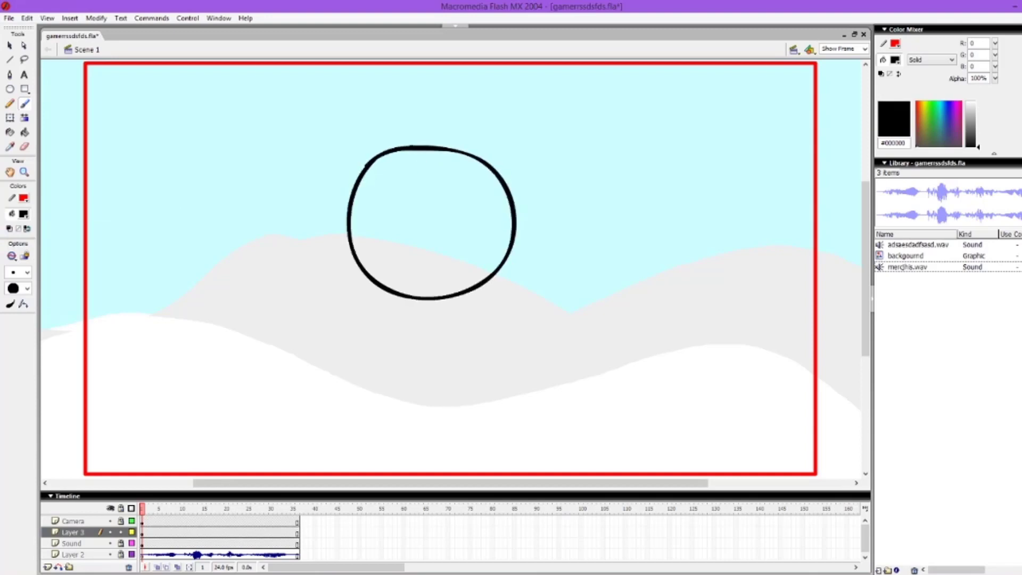
Step: Straighten the hand-drawn black outline into a clean ellipse and save the file
key(v)
click(510, 254)
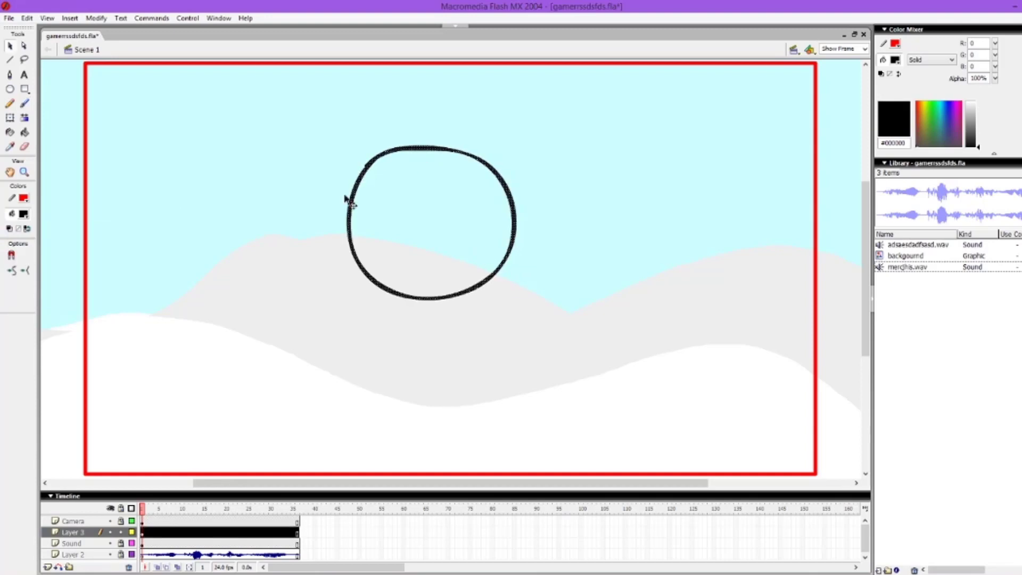
click(102, 20)
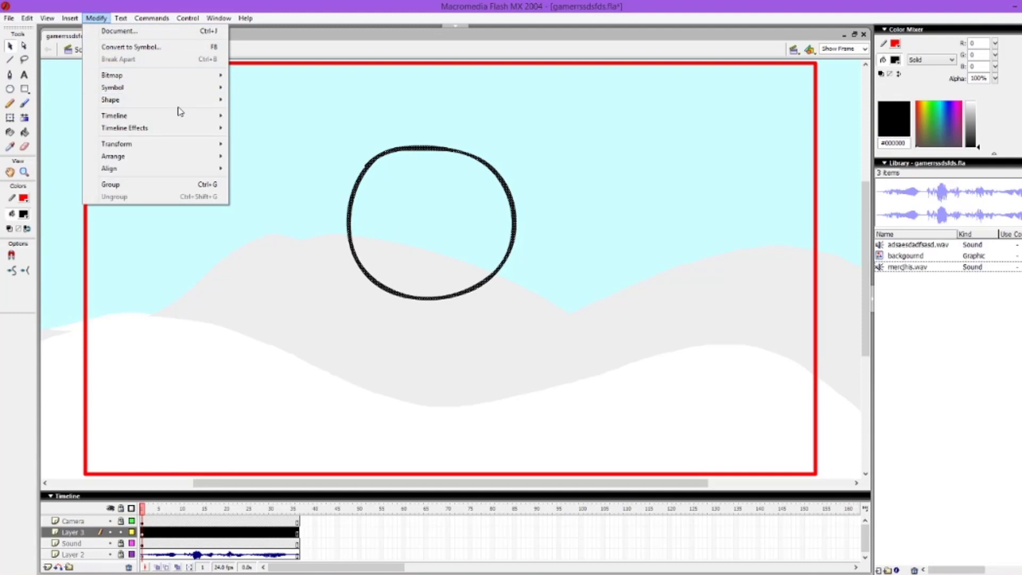
mouse_move(181, 101)
click(308, 116)
key(ctrl+s)
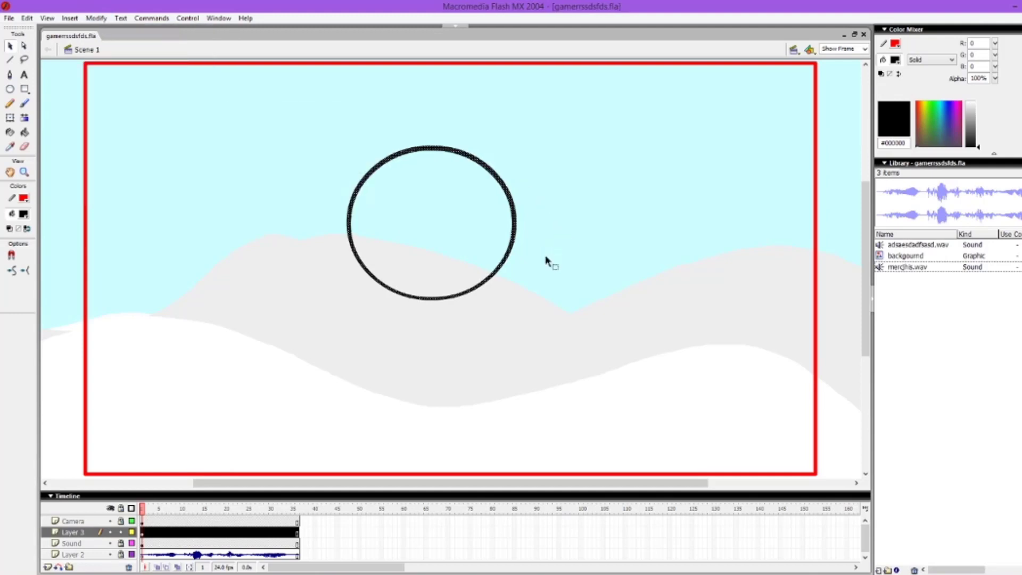
Step: Free-transform the ellipse into a slightly larger round circle, reposition it over the hills, and fill it with white
key(q)
drag(431, 145, 431, 126)
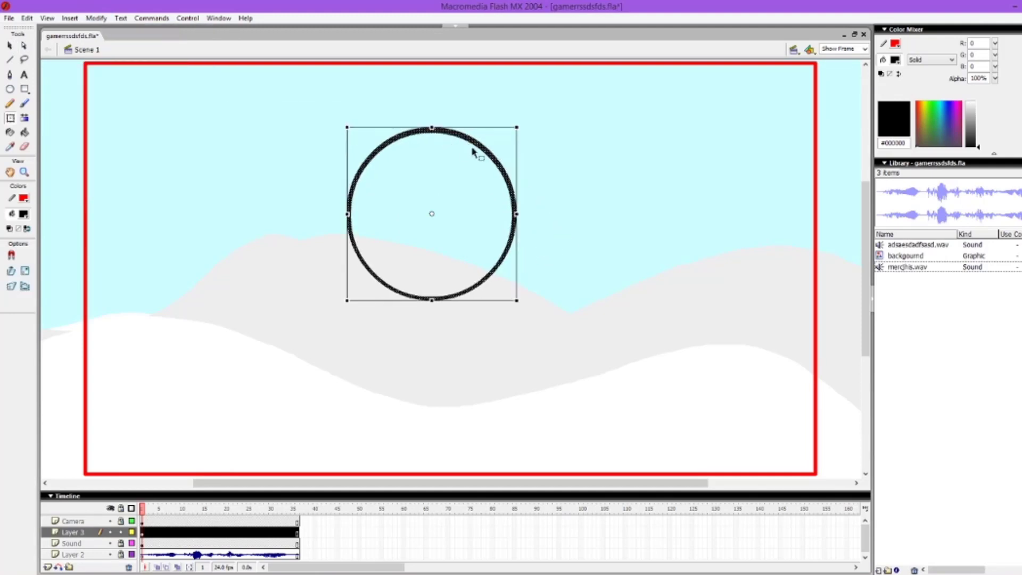
drag(475, 151, 489, 179)
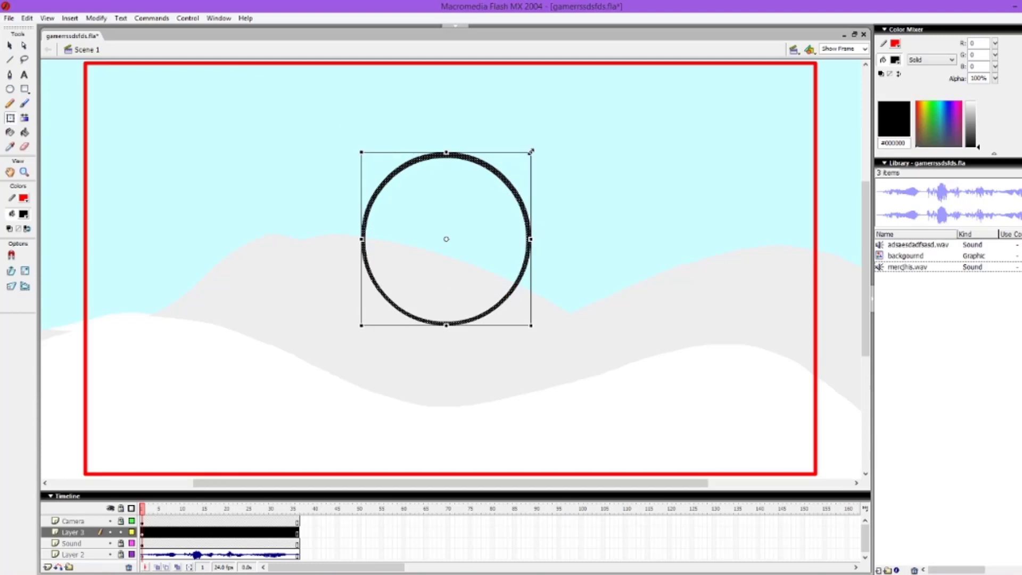
drag(531, 151, 521, 183)
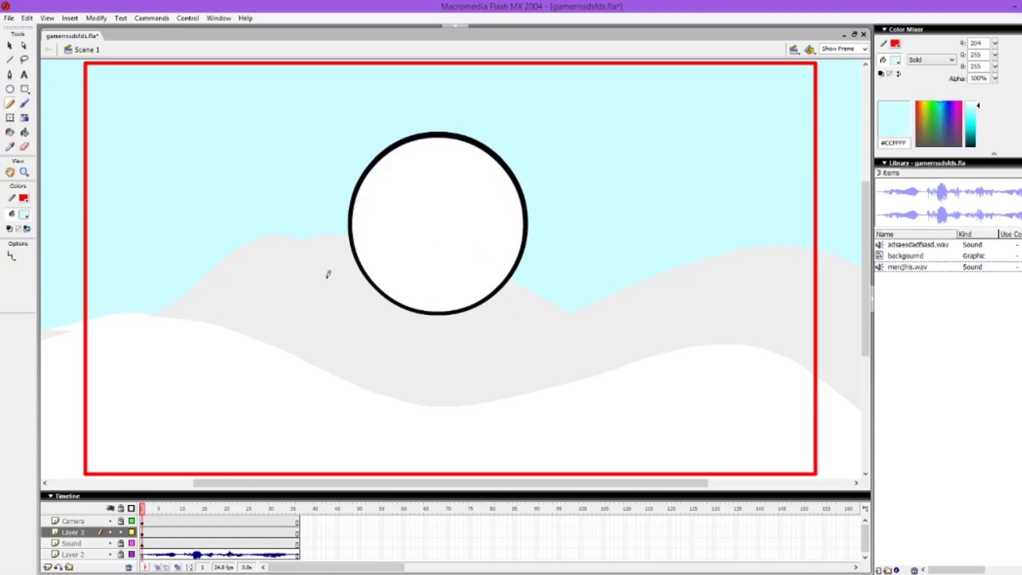
Step: Shade the circle's lower-right edge with #CCFFFF using a temporary curved red pencil line, remove the line and save the file
mouse_move(313, 281)
mouse_down()
mouse_move(498, 225)
mouse_move(525, 126)
mouse_up()
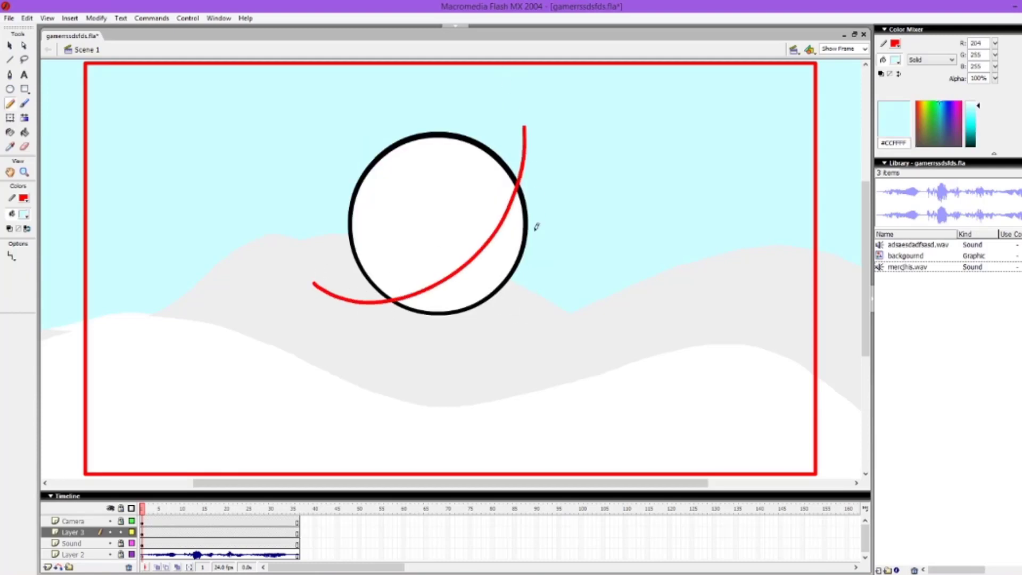
key(v)
click(524, 162)
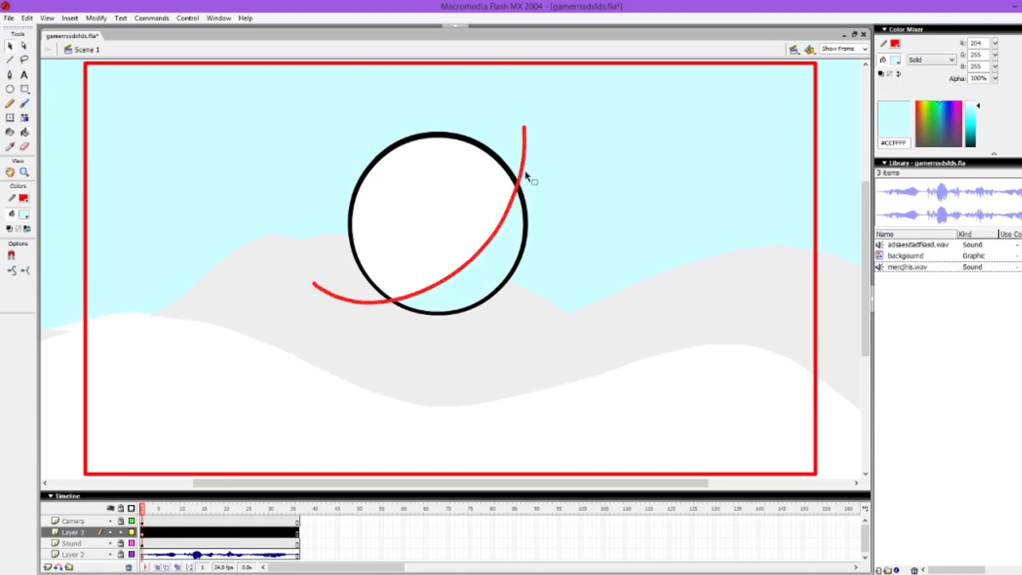
key(Delete)
key(ctrl+s)
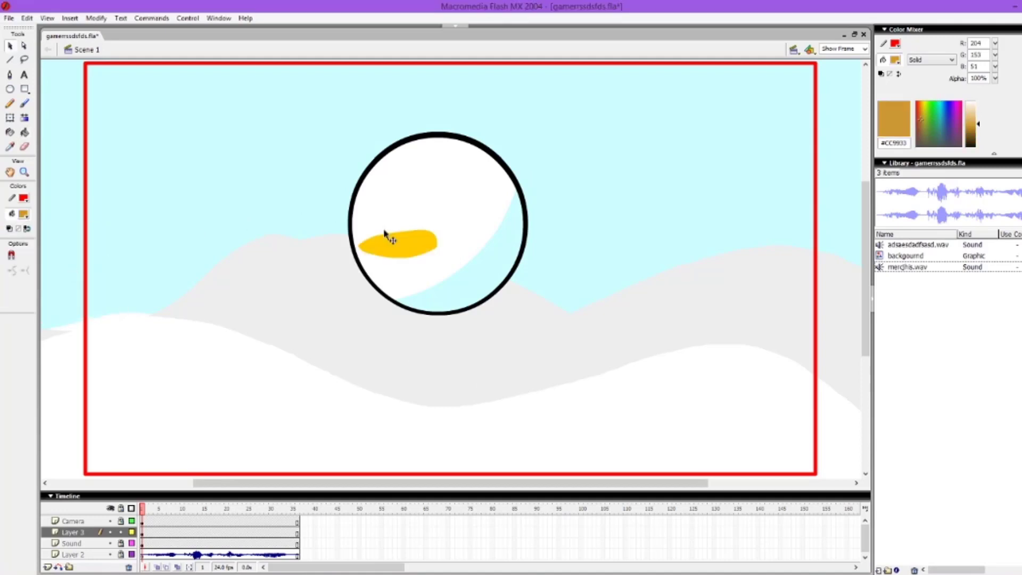
Step: Select the yellow carrot nose and brush #CC9933 stripes across it in Paint Selection mode
click(419, 248)
key(b)
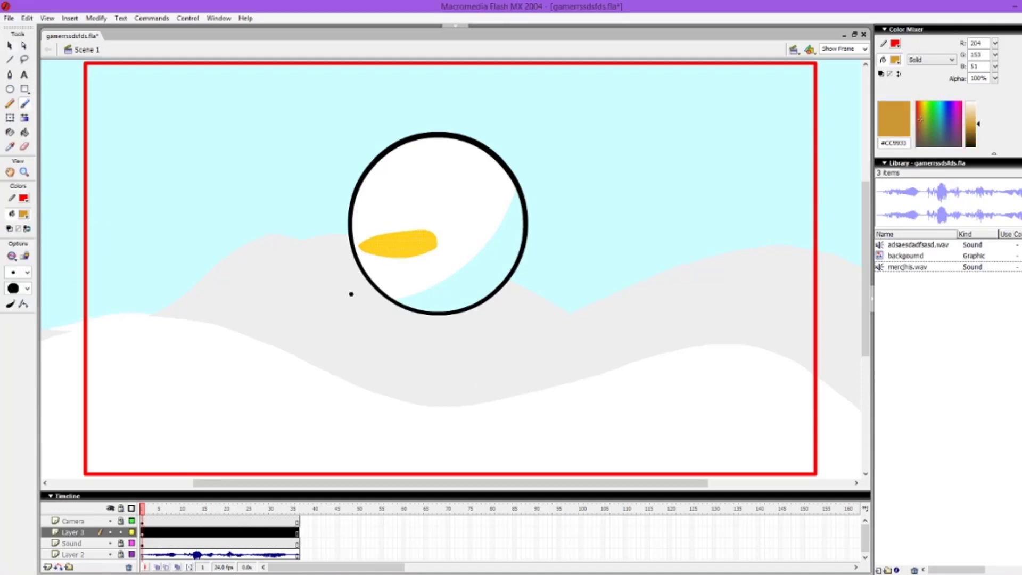
click(12, 257)
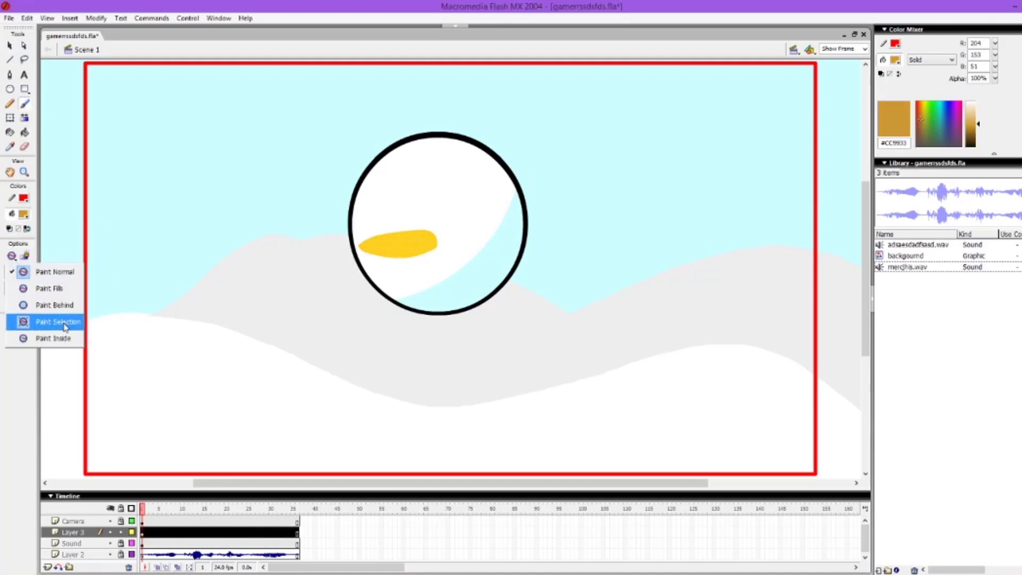
click(58, 322)
mouse_move(418, 221)
mouse_down()
mouse_move(416, 256)
mouse_move(400, 227)
mouse_move(403, 258)
mouse_move(394, 230)
mouse_move(372, 235)
mouse_move(370, 272)
mouse_move(411, 251)
mouse_move(386, 237)
mouse_move(390, 261)
mouse_up()
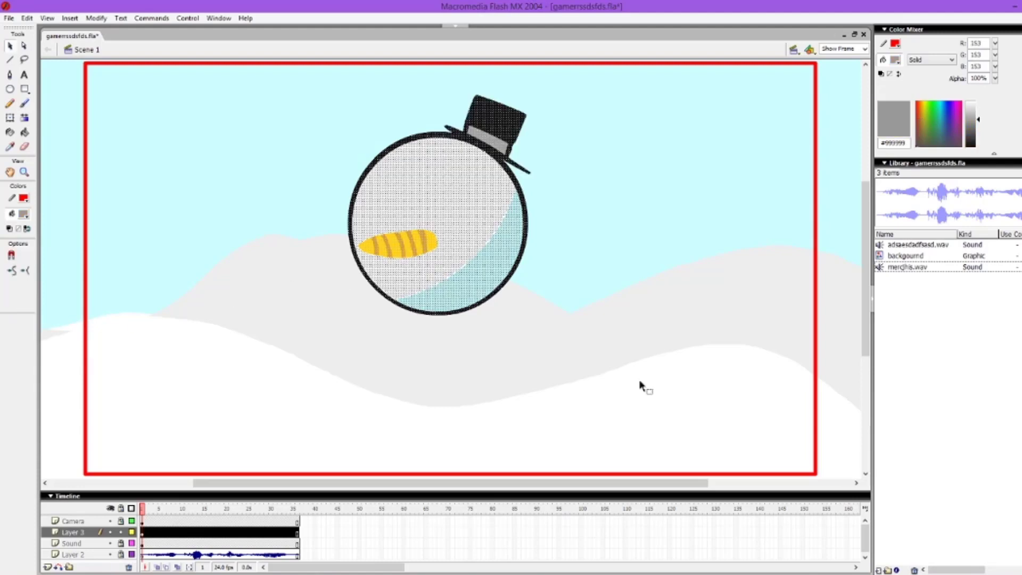
Step: Convert the selected head and top hat artwork to a graphic symbol named Snowmanhead
key(F8)
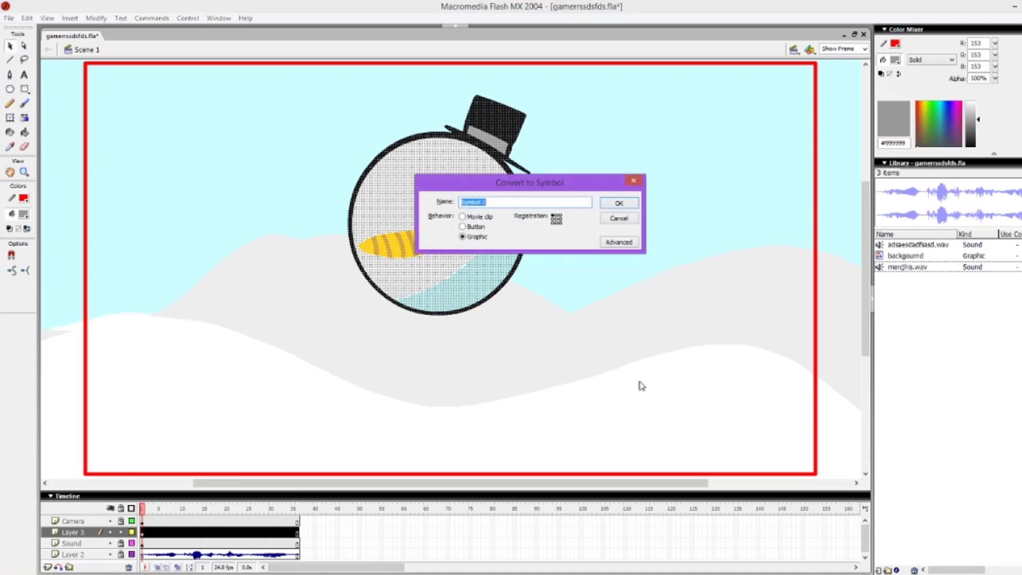
text(Snowmanhead)
key(Return)
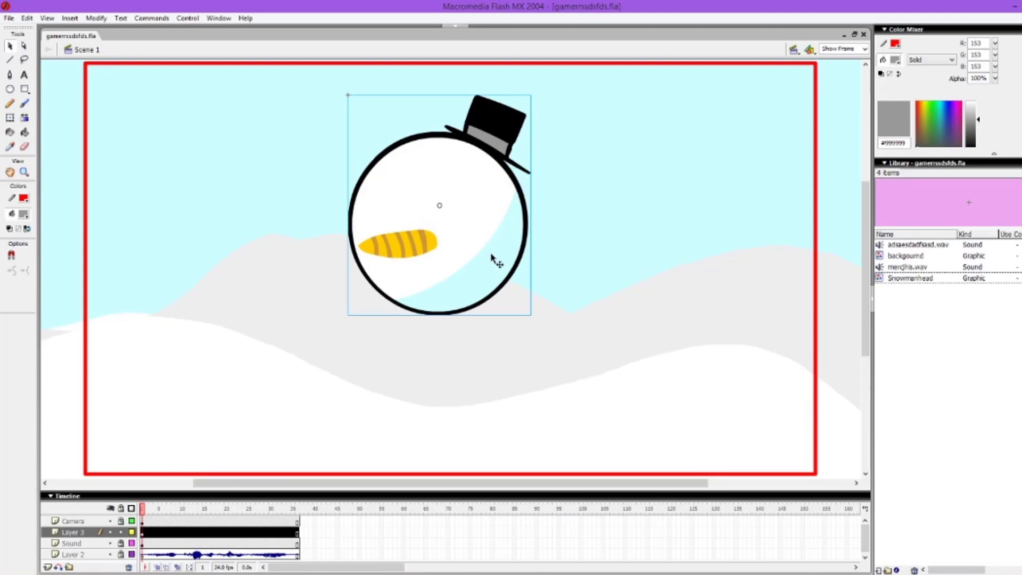
Step: Brush a black body outline below the head with a neck, four buttons, a waving hand and a lowered arm, filled with white
drag(867, 277, 868, 296)
key(b)
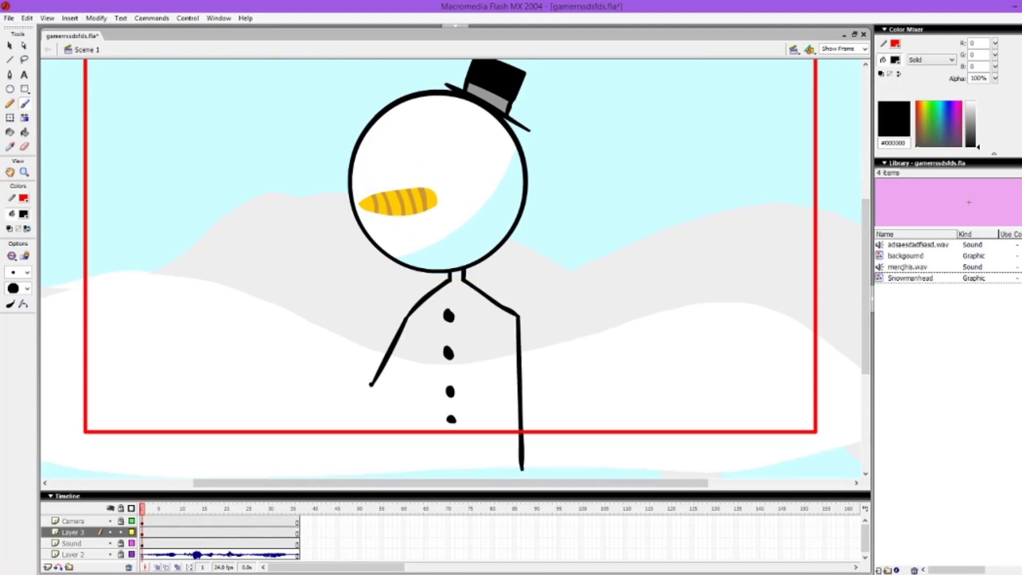
mouse_move(371, 385)
mouse_down()
mouse_move(339, 322)
mouse_move(303, 299)
mouse_move(306, 323)
mouse_move(273, 328)
mouse_move(294, 329)
mouse_move(286, 334)
mouse_move(300, 353)
mouse_move(367, 407)
mouse_move(409, 362)
mouse_up()
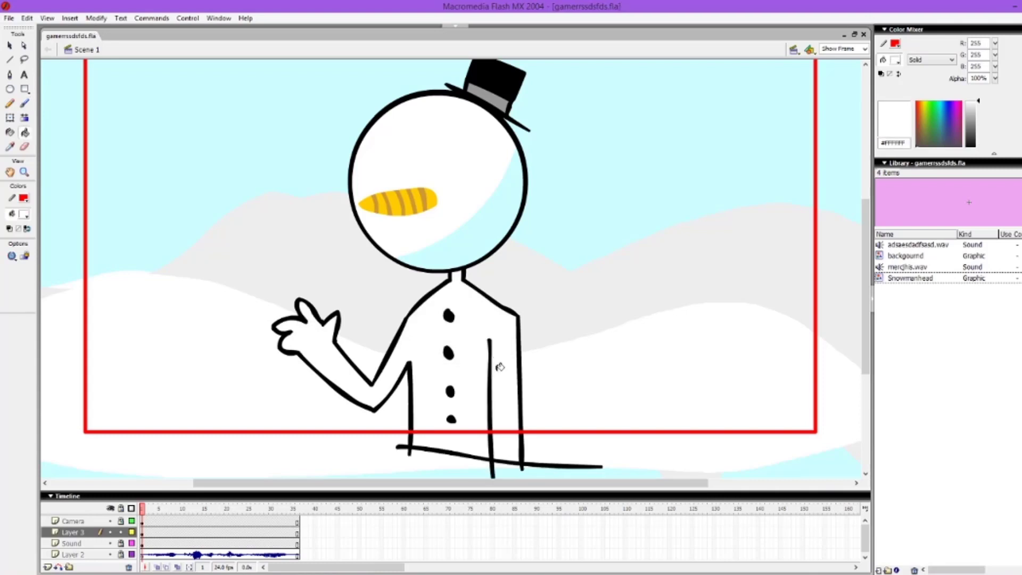
Step: Shade the neck under the head with #CCFFFF, using a temporary red pencil line as its lower border and deleting it
click(23, 214)
click(11, 261)
click(488, 228)
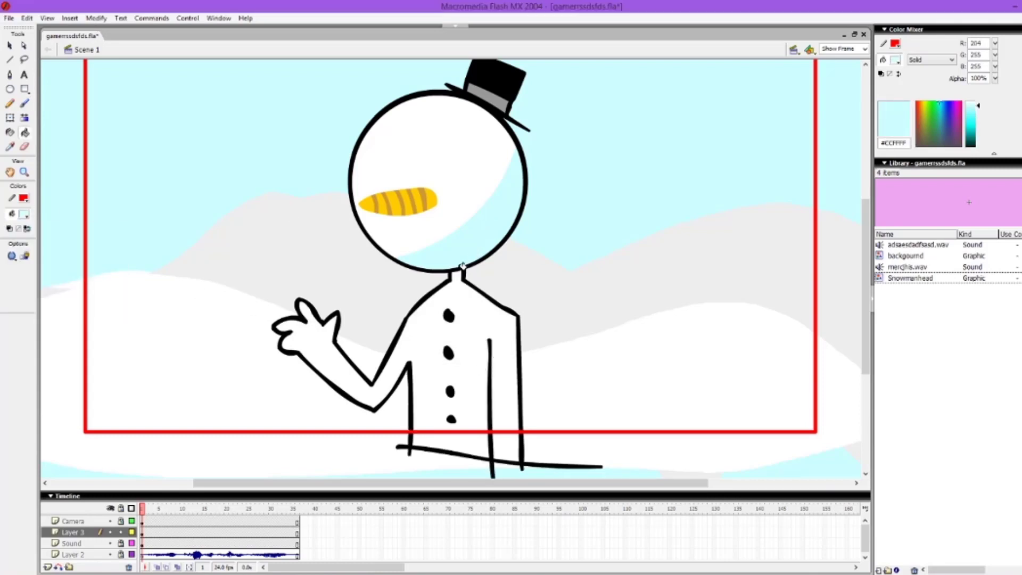
key(y)
drag(454, 275, 479, 275)
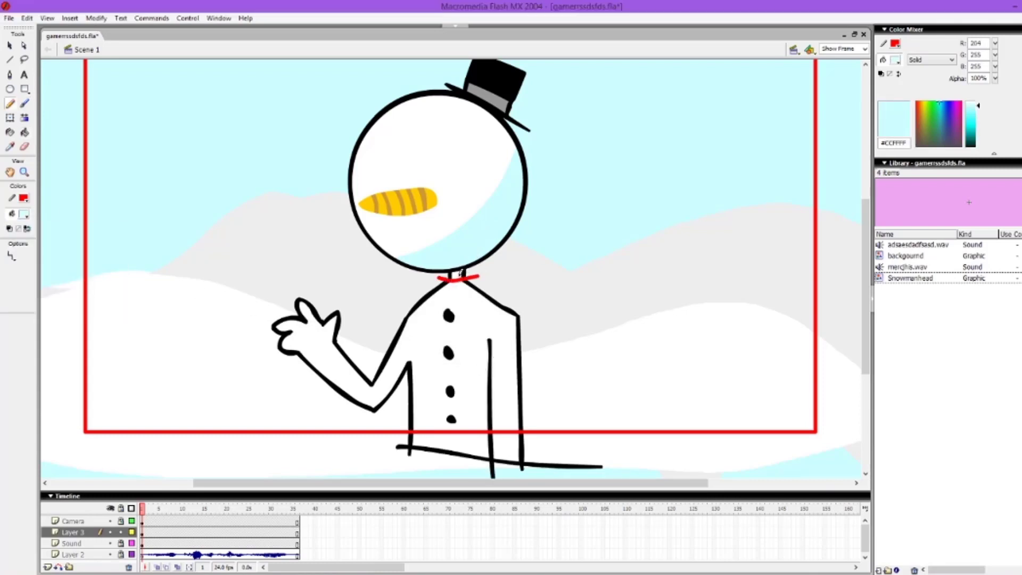
key(v)
click(474, 277)
key(Delete)
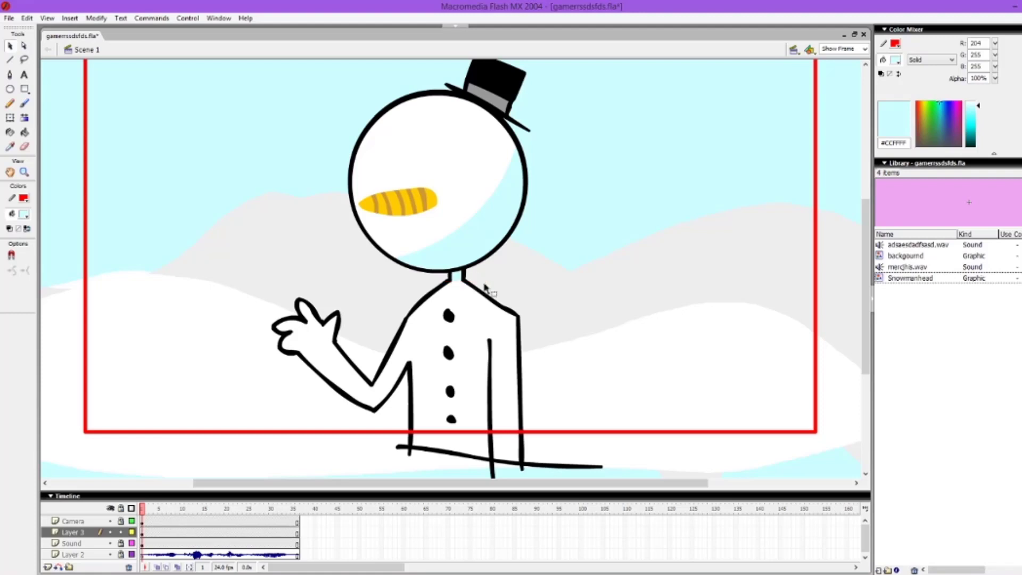
Step: Add a keyframe at frame 18 on Layer 3, tilt the whole snowman leftward and compare it with the preceding pose
click(218, 532)
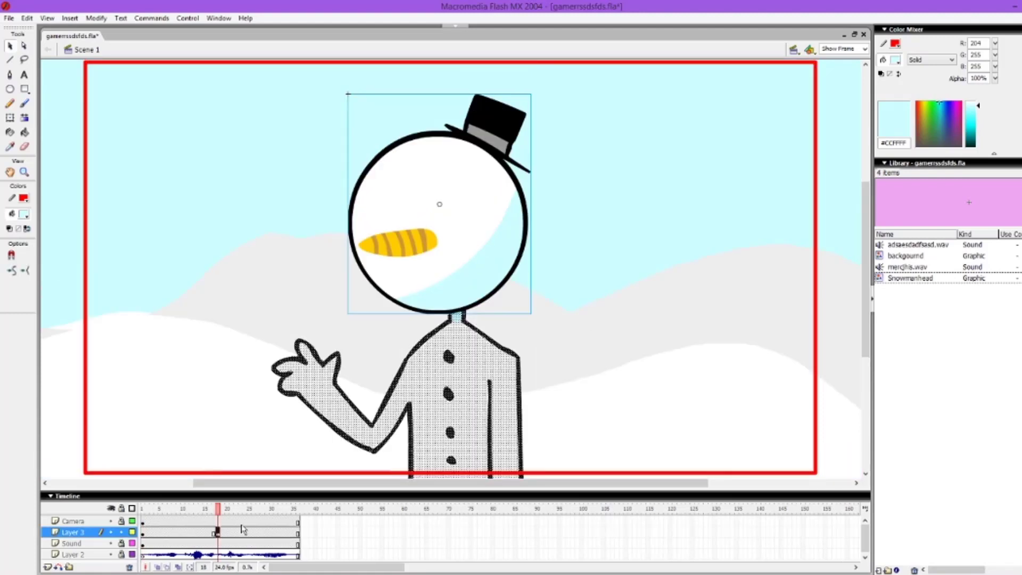
key(q)
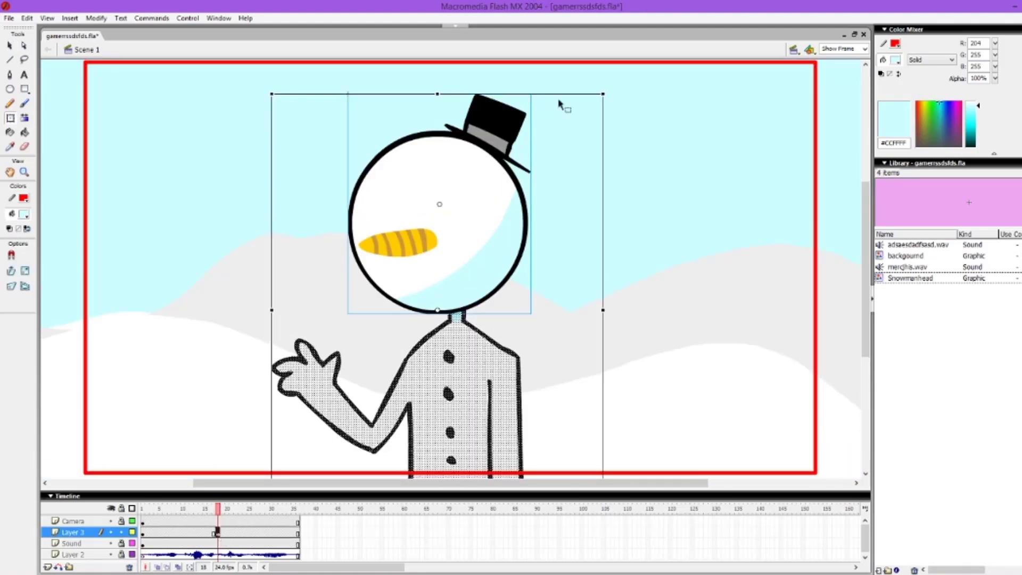
drag(611, 89, 579, 69)
drag(441, 214, 430, 214)
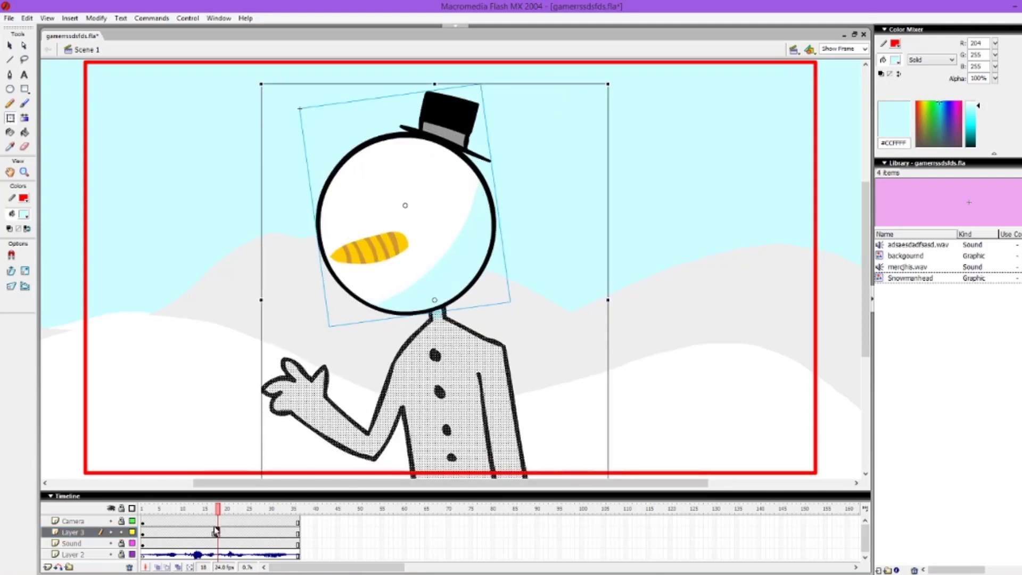
click(214, 531)
click(218, 532)
click(213, 530)
click(217, 531)
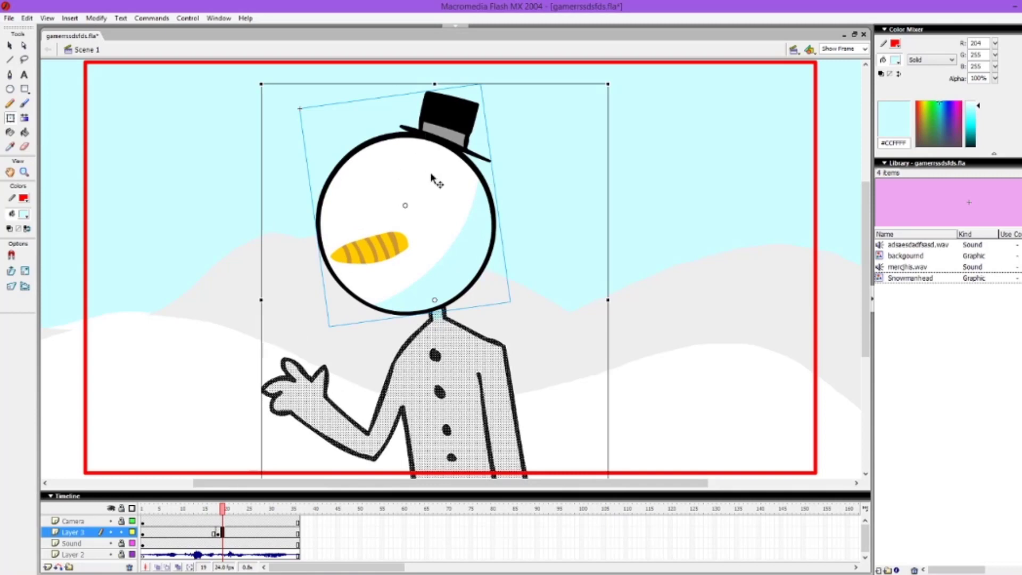
Step: Shift the tilted head slightly at frame 18, remove the old body there and enable onion skinning
drag(434, 185, 429, 193)
click(159, 569)
click(159, 568)
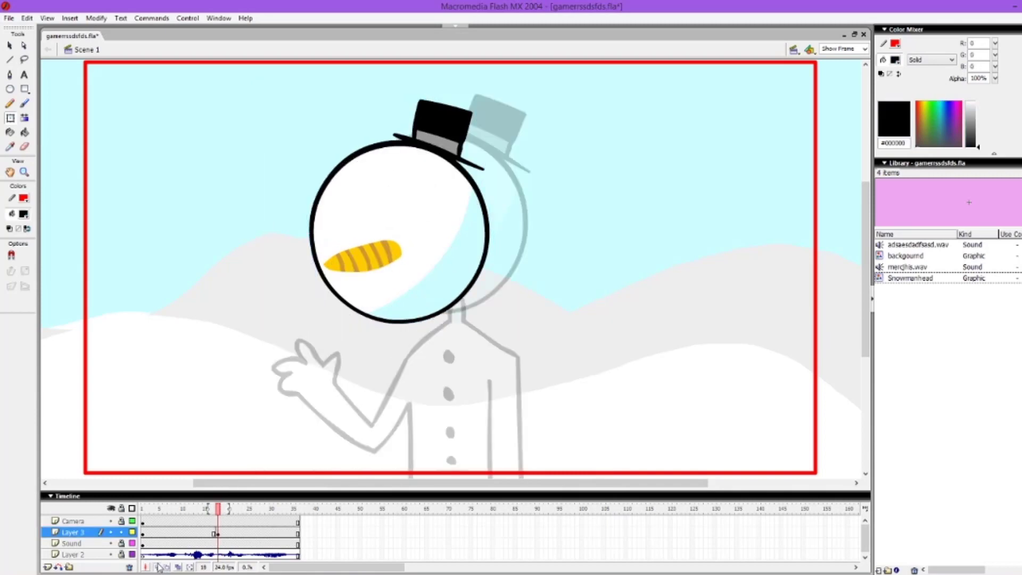
Step: Draw a new white body with both hands on the hips at frame 18, shade its neck, remove the guide line and save
key(b)
mouse_move(423, 320)
mouse_down()
mouse_move(427, 334)
mouse_move(438, 325)
mouse_move(399, 379)
mouse_up()
drag(440, 326, 474, 334)
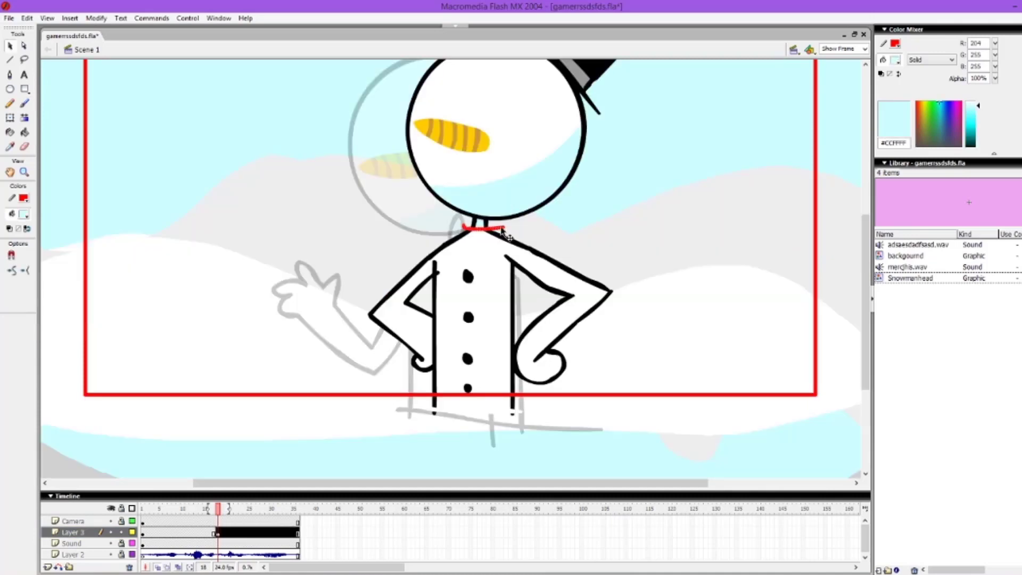
key(Delete)
key(ctrl+s)
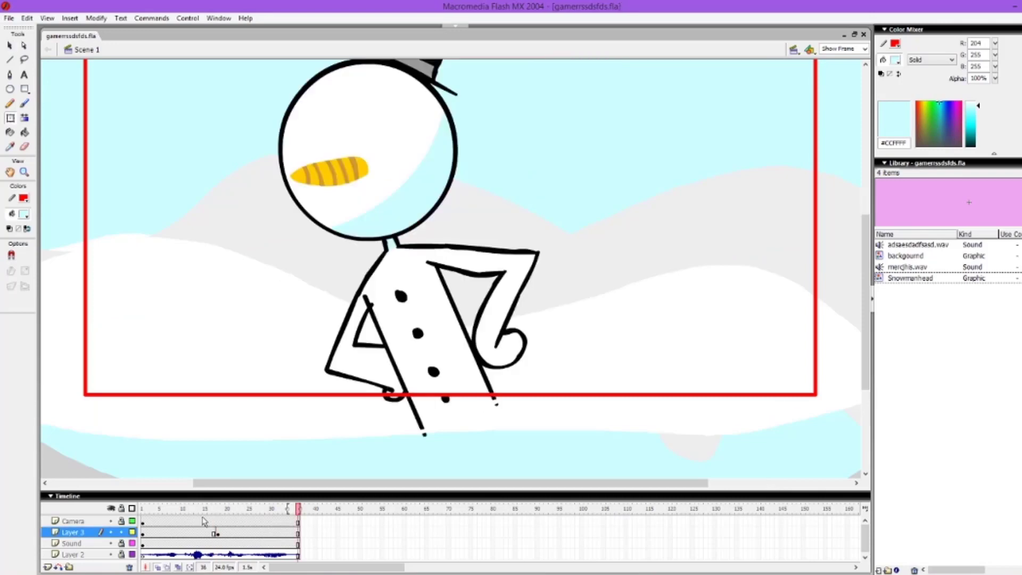
Step: Flip between the waving pose and the hands-on-hips pose around frames 17 to 19 to compare the transition
click(208, 509)
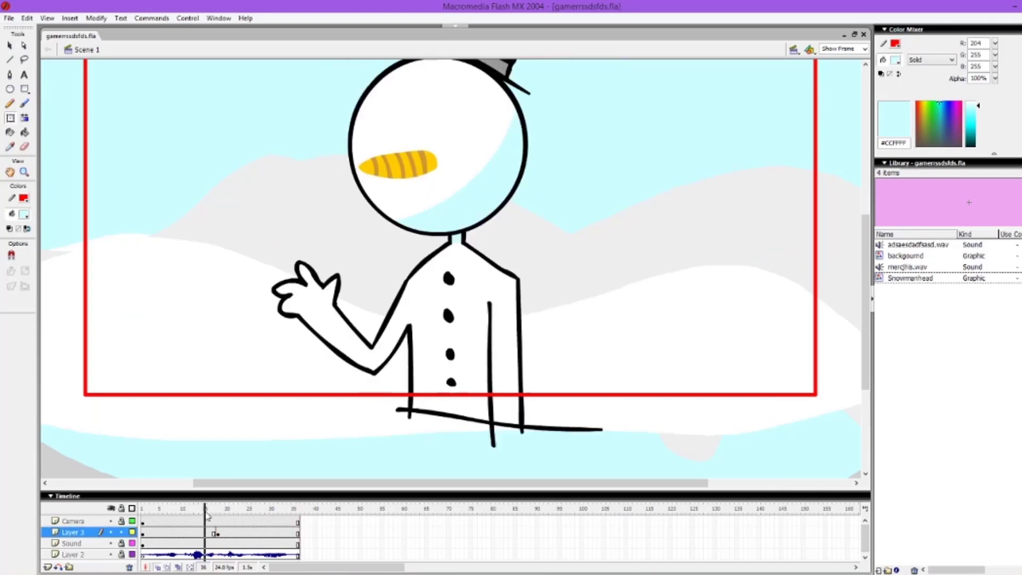
click(214, 532)
click(222, 533)
click(215, 532)
click(222, 533)
click(215, 533)
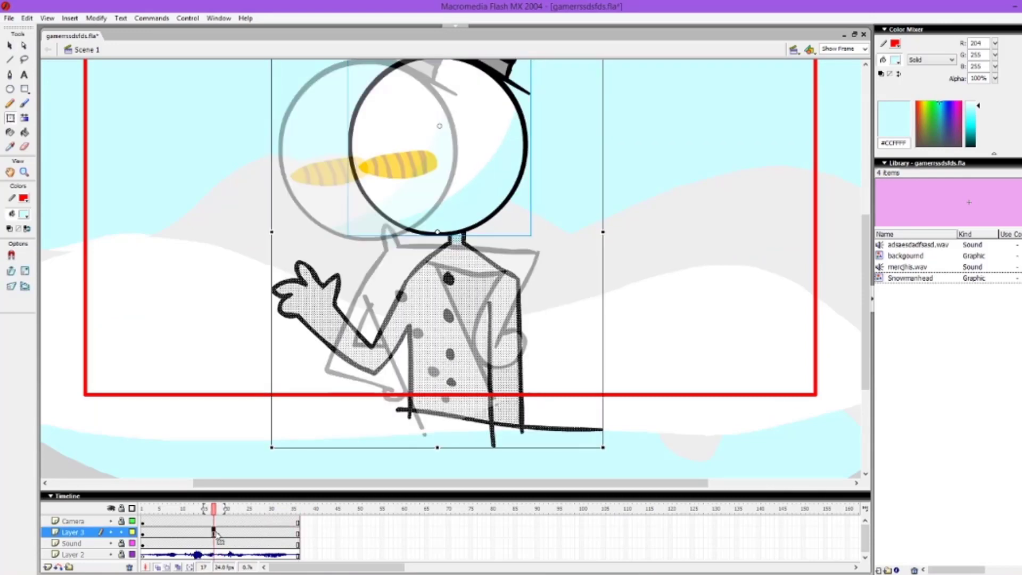
click(222, 533)
click(214, 532)
click(222, 533)
click(214, 532)
click(222, 533)
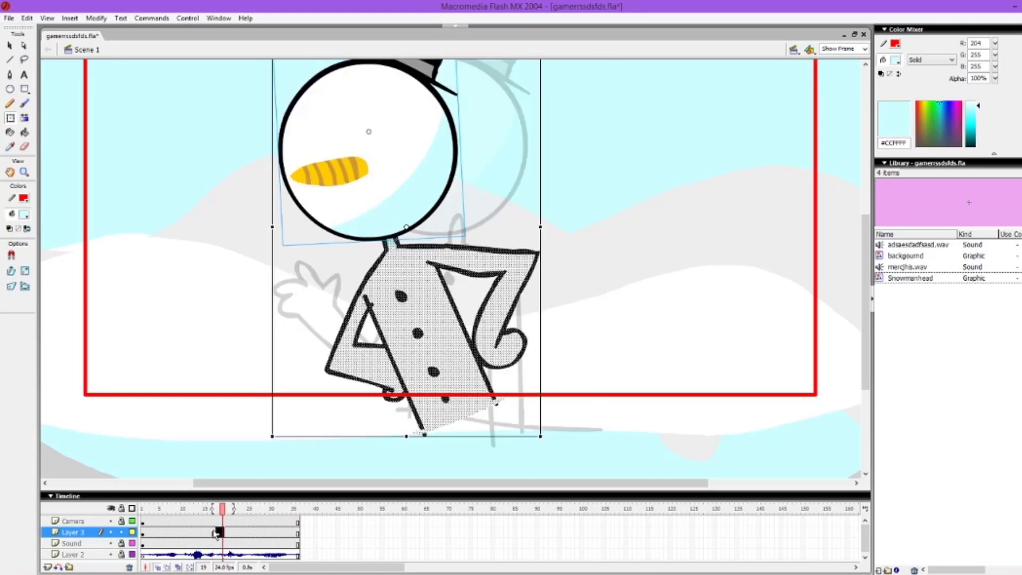
click(214, 533)
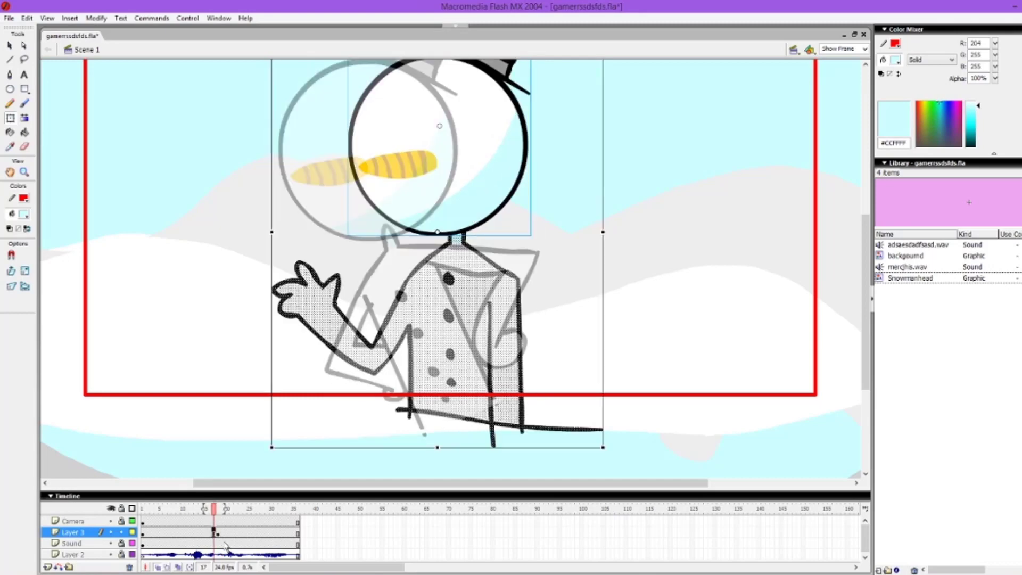
Step: Add a keyframe at frame 17 on Layer 3 and skew the waving snowman slightly leftward toward the hands-on-hips pose
scroll(866, 301, up, 3)
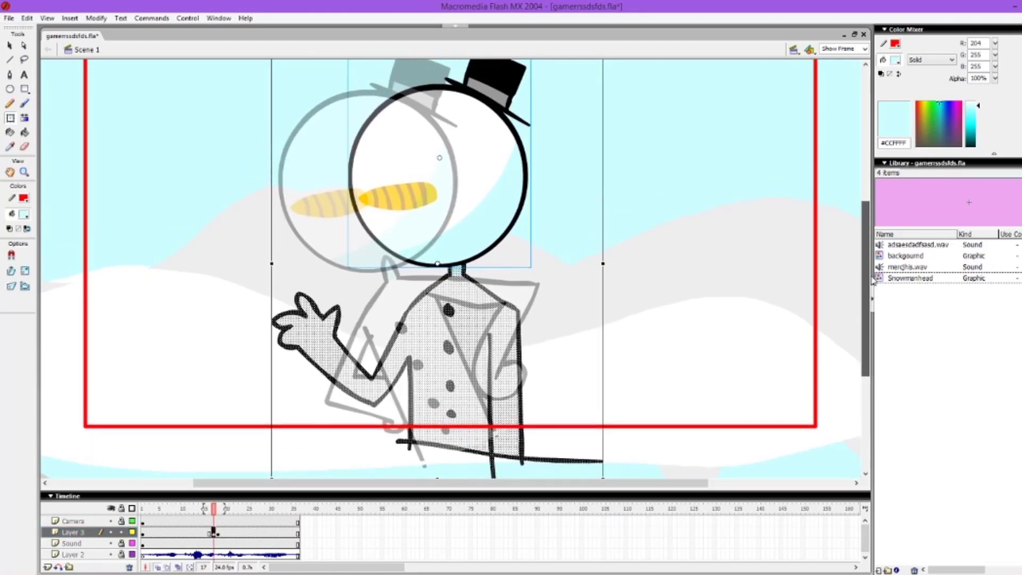
drag(550, 91, 537, 92)
key(ctrl+z)
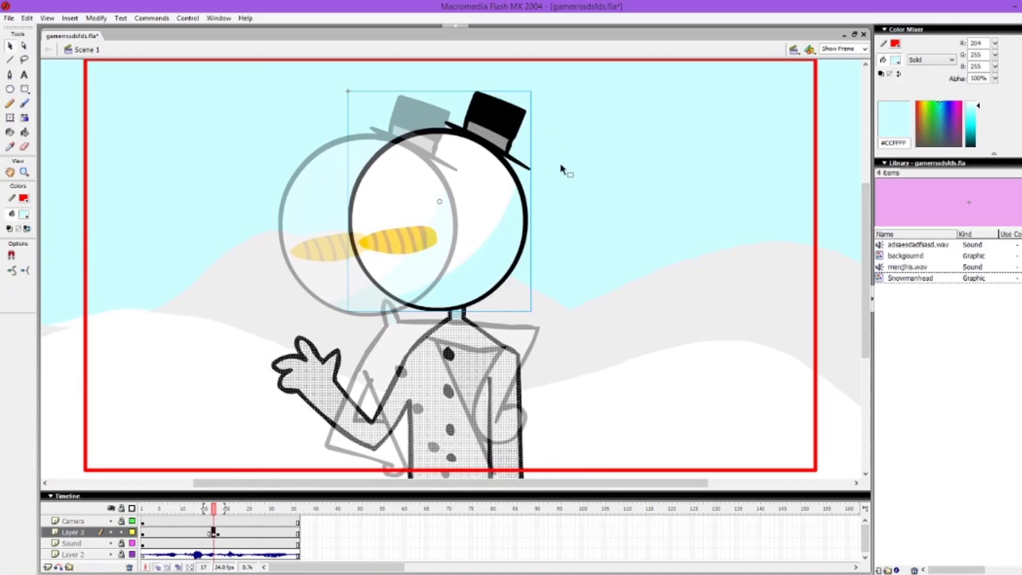
drag(566, 91, 549, 91)
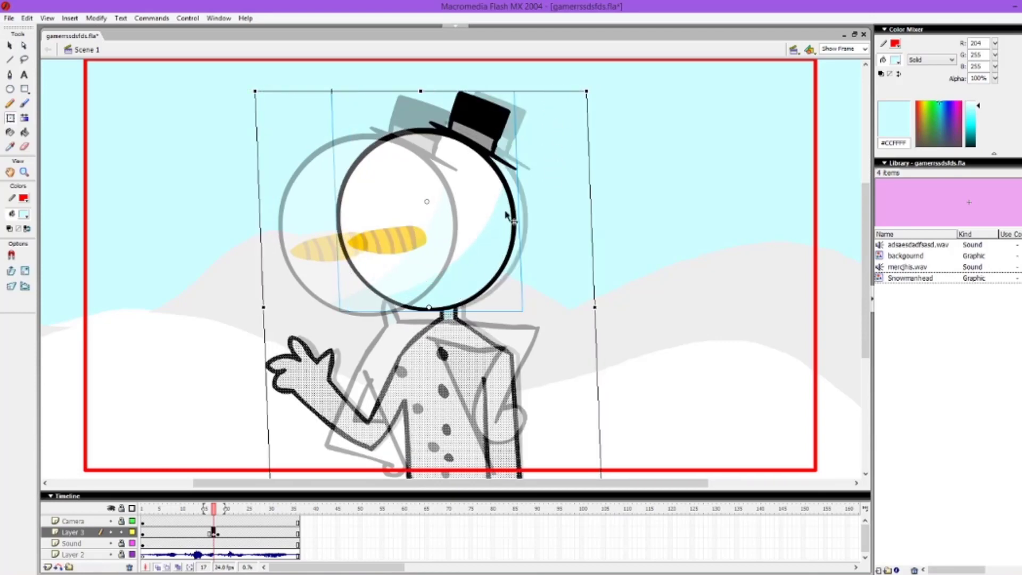
Step: Skew the hands-on-hips snowman at frame 18 on Layer 3 slightly to the right
click(223, 533)
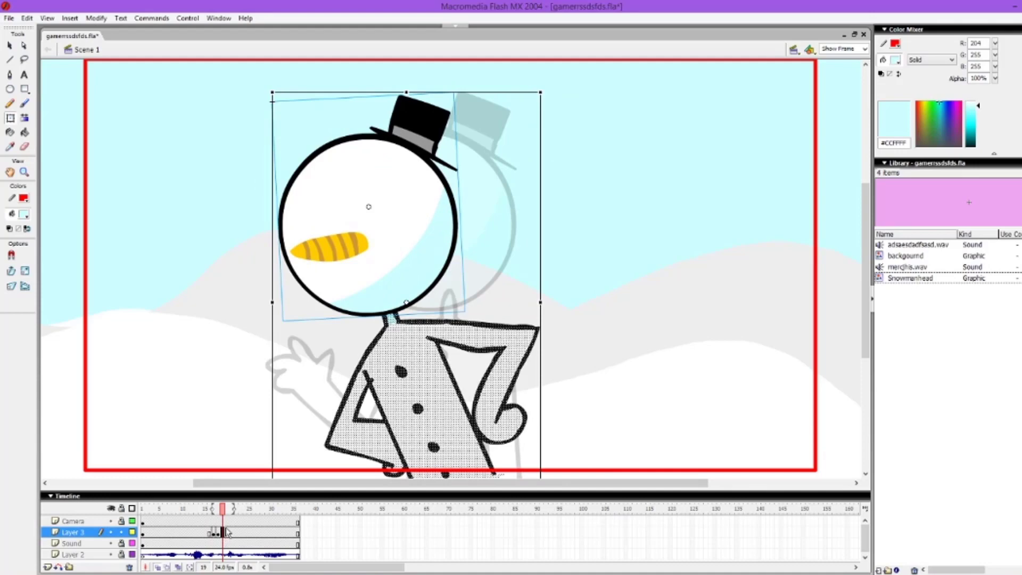
click(219, 533)
drag(454, 91, 469, 93)
Step: Play back the animation to check the pose change and save the file
click(178, 510)
key(Return)
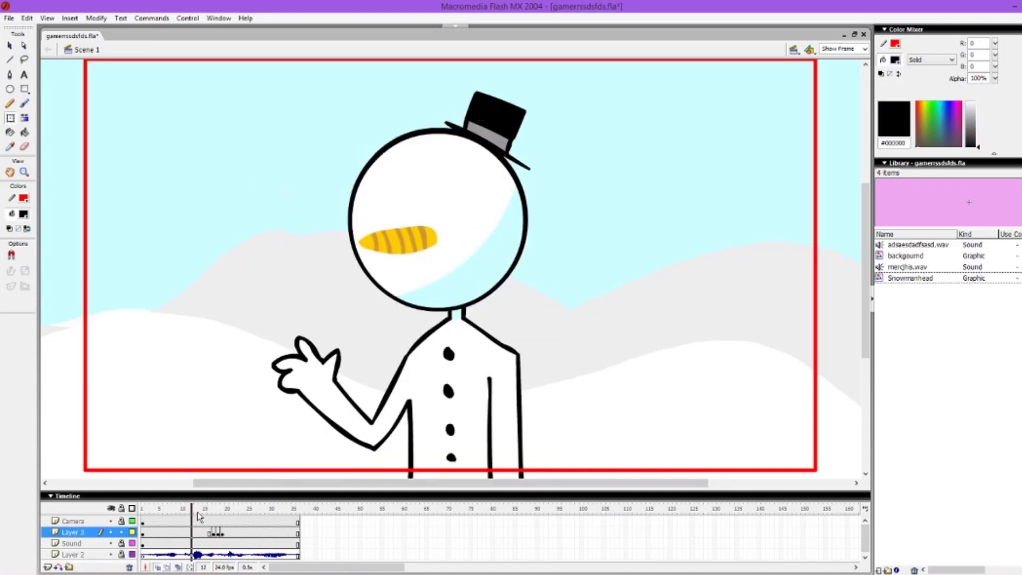
key(ctrl+s)
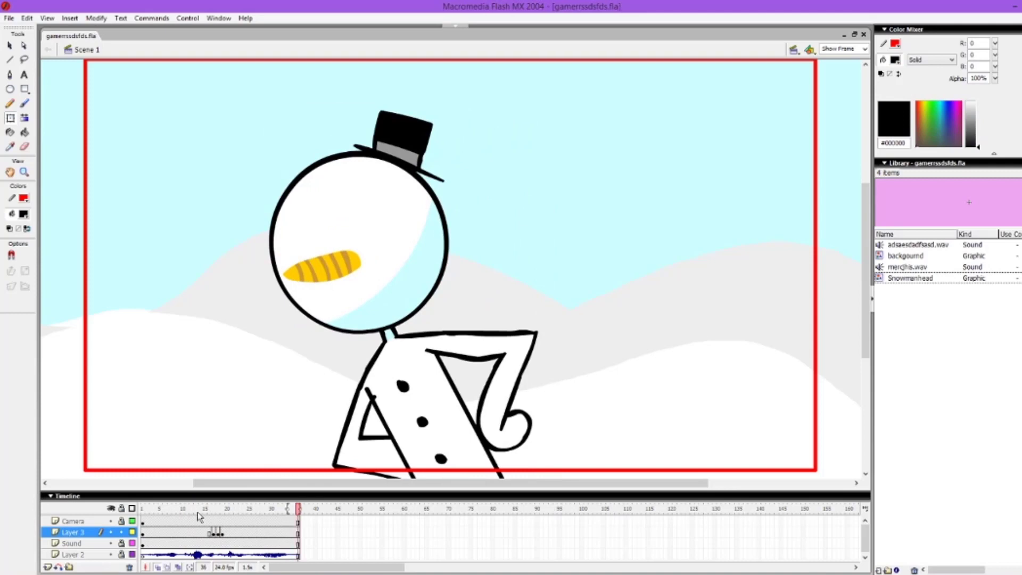
key(Return)
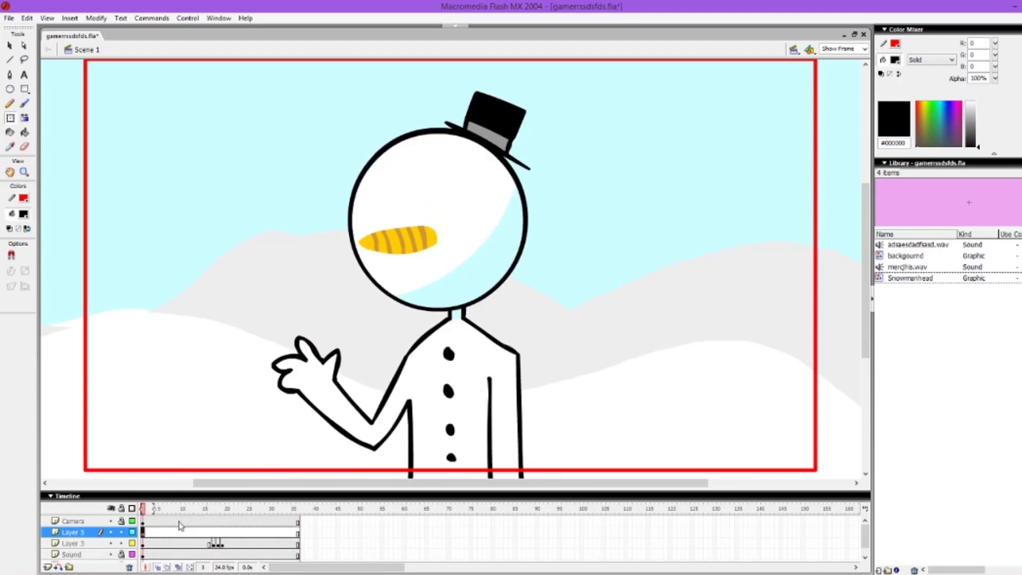
Step: Add a layer above Layer 3 and brush a black oval eye, a squinting eye with eyebrow and an open mouth on the head
key(ctrl+s)
key(b)
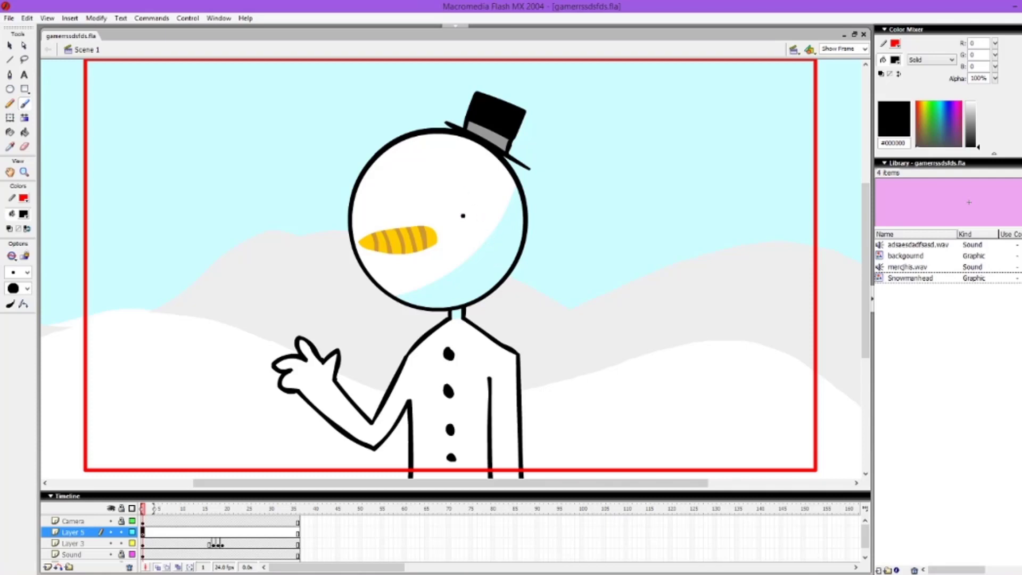
drag(456, 200, 464, 247)
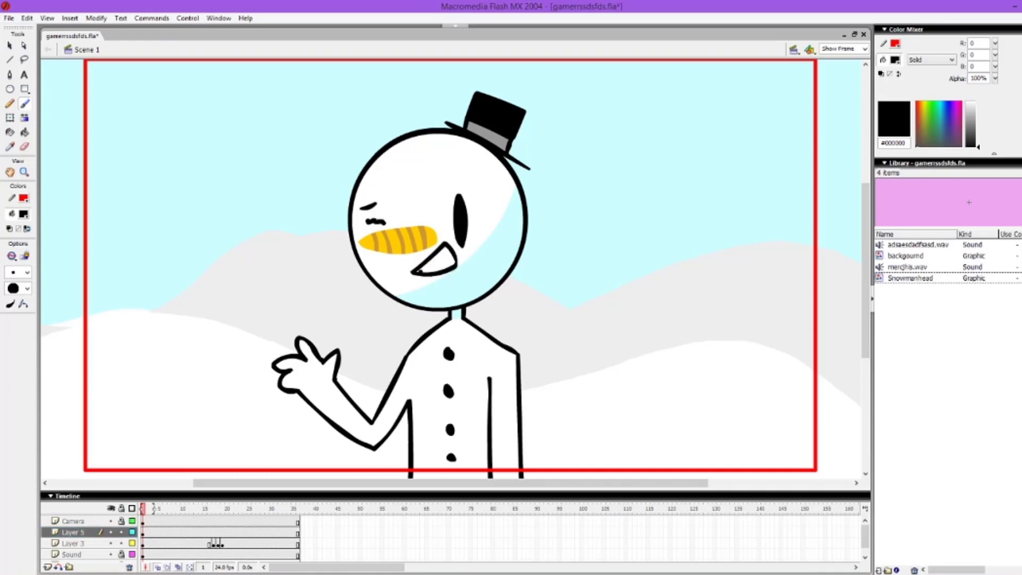
Step: Fill the snowman's open mouth with the pale lavender colour #CCCCFF
click(24, 216)
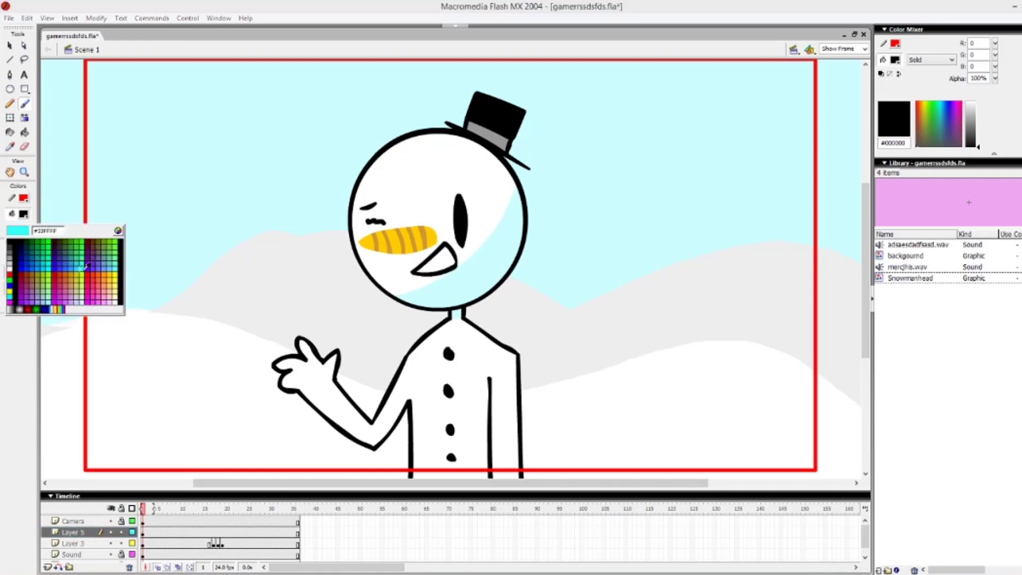
click(79, 303)
key(k)
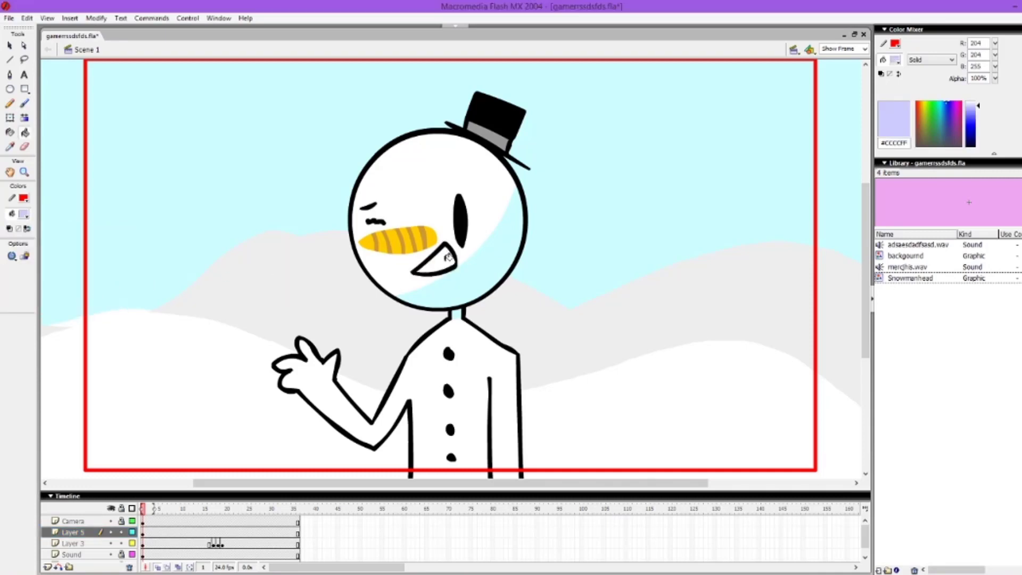
click(456, 260)
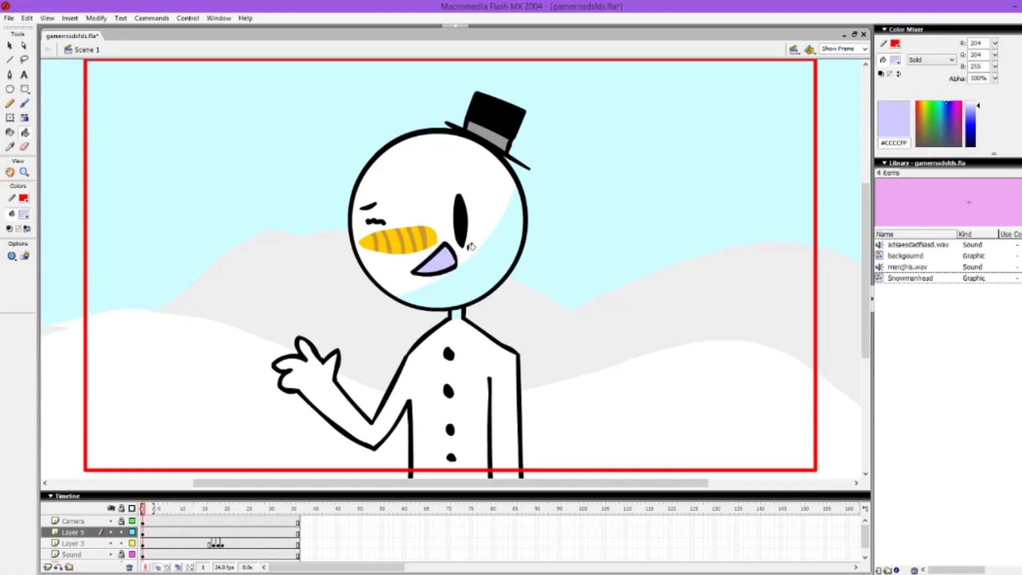
Step: Add a keyframe at frame 3 of Layer 5 and remove the snowman's open mouth from that frame
click(152, 533)
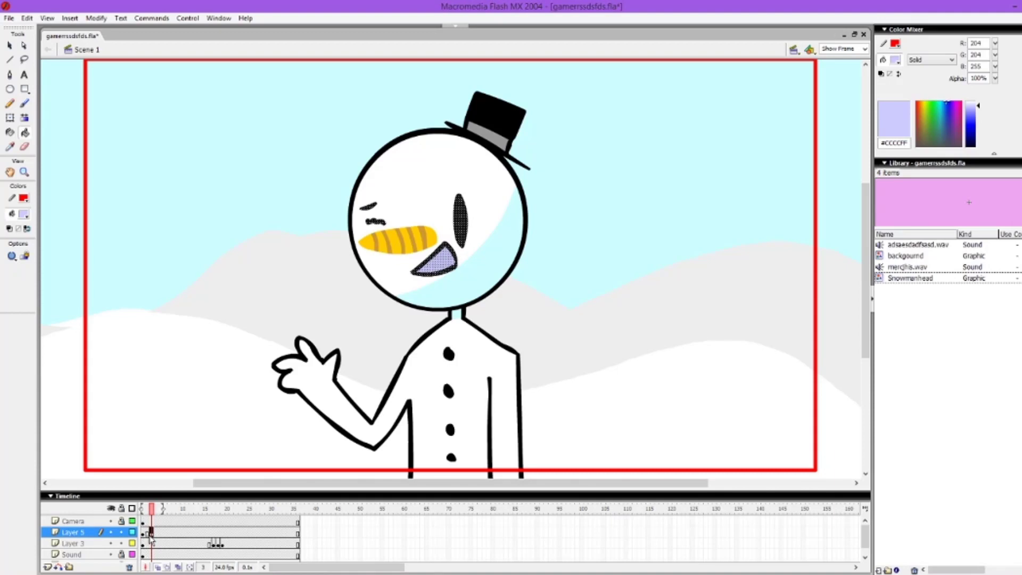
key(v)
click(457, 271)
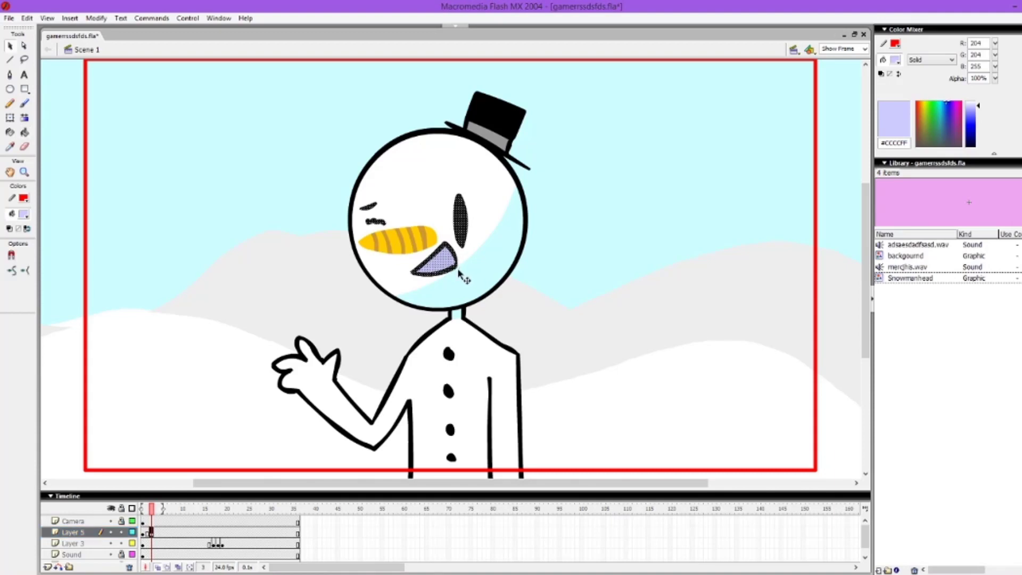
click(456, 268)
shift+click(449, 265)
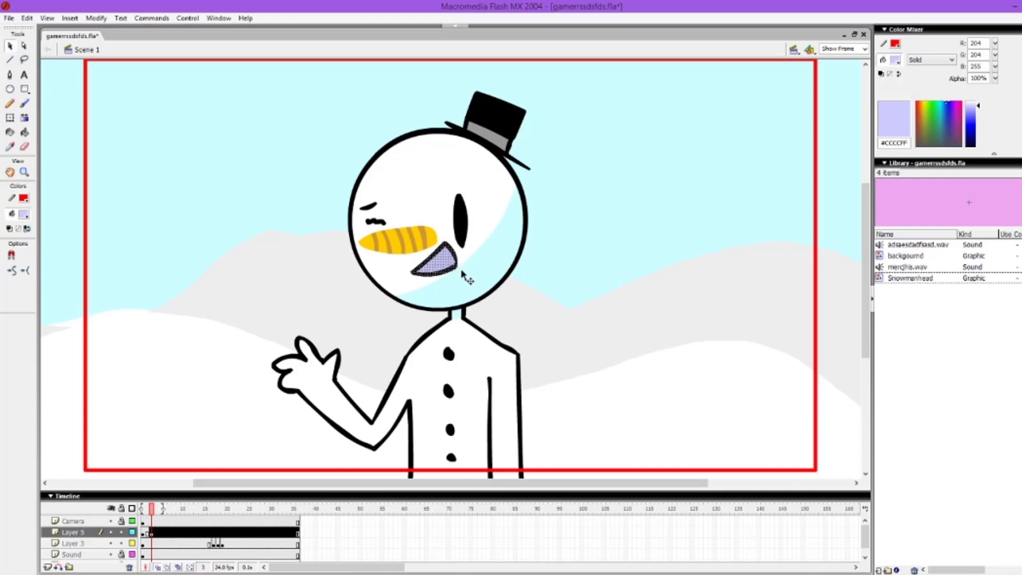
click(488, 342)
Step: Brush a new black mouth outline on the snowman's face at frame 3 of Layer 5 and fill its inside with a colour
click(23, 215)
click(9, 232)
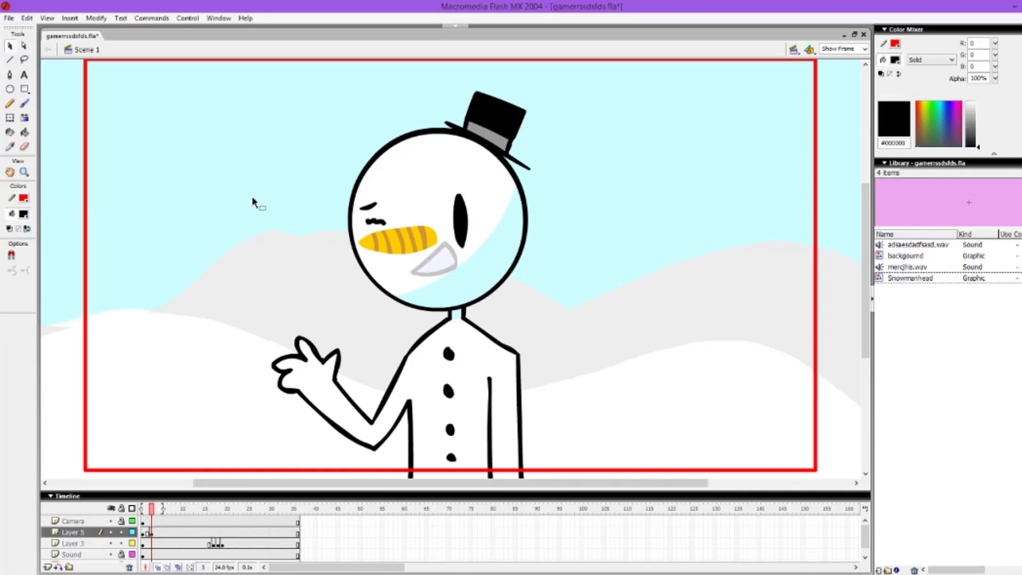
key(b)
mouse_move(421, 275)
mouse_down()
mouse_move(452, 252)
mouse_move(417, 275)
mouse_up()
click(24, 214)
click(9, 267)
key(k)
click(148, 532)
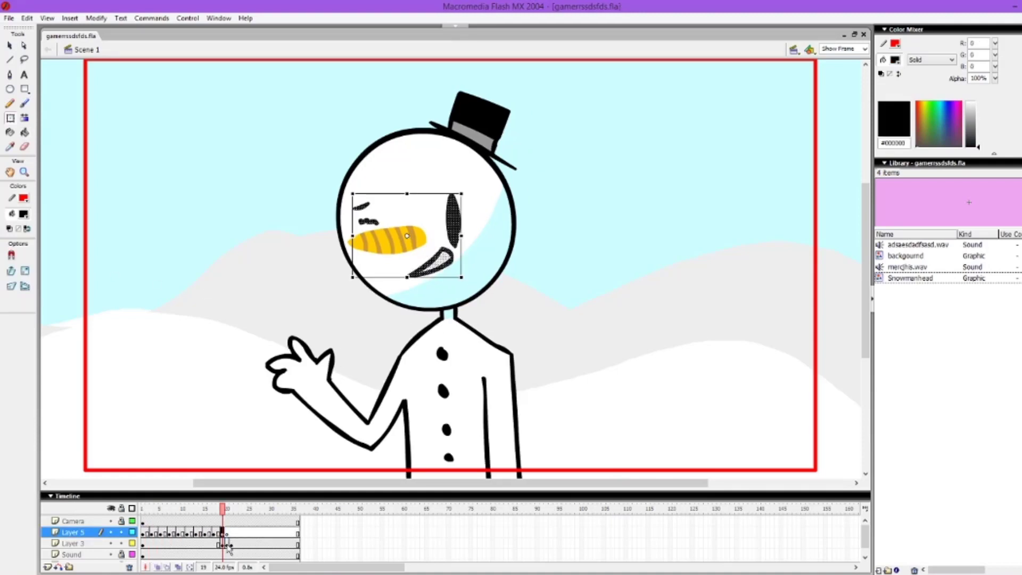
Step: Go to the hands-on-hips pose at frame 20 on Layer 3 and select the same frame on Layer 5
click(228, 544)
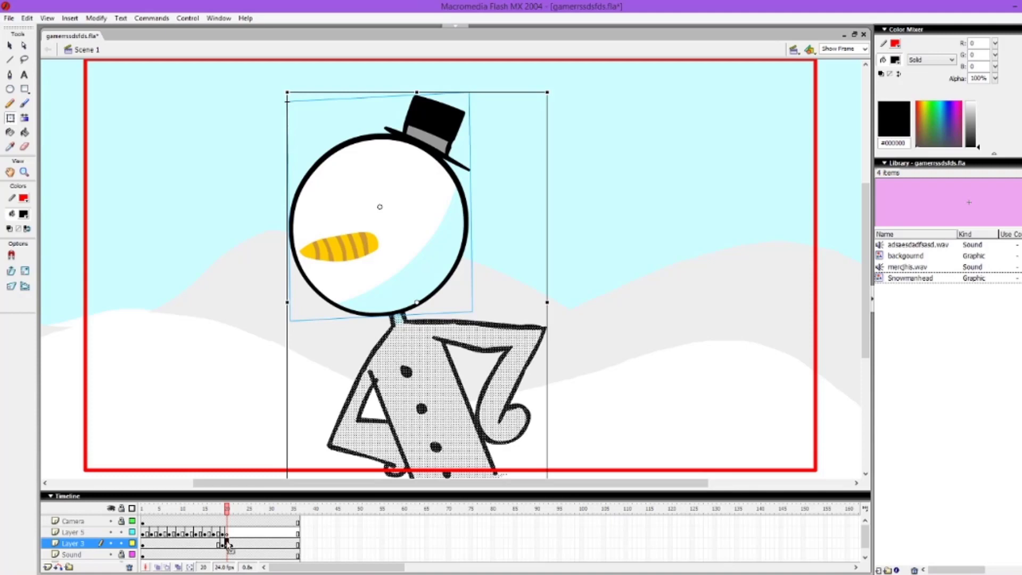
click(228, 534)
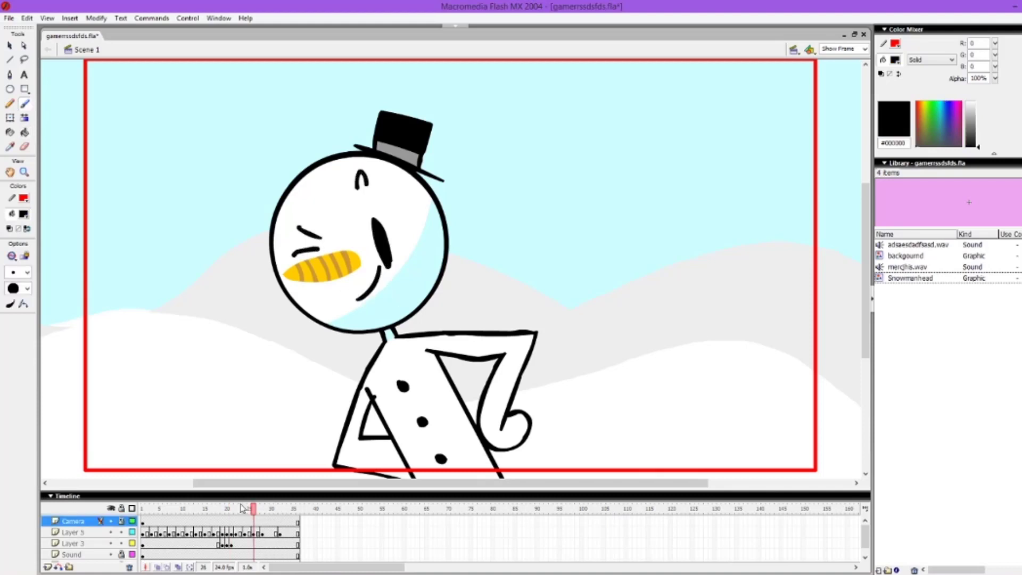
Step: Play back the animation from frame 1 to check the animated face and save the file
click(143, 508)
key(Return)
key(ctrl+s)
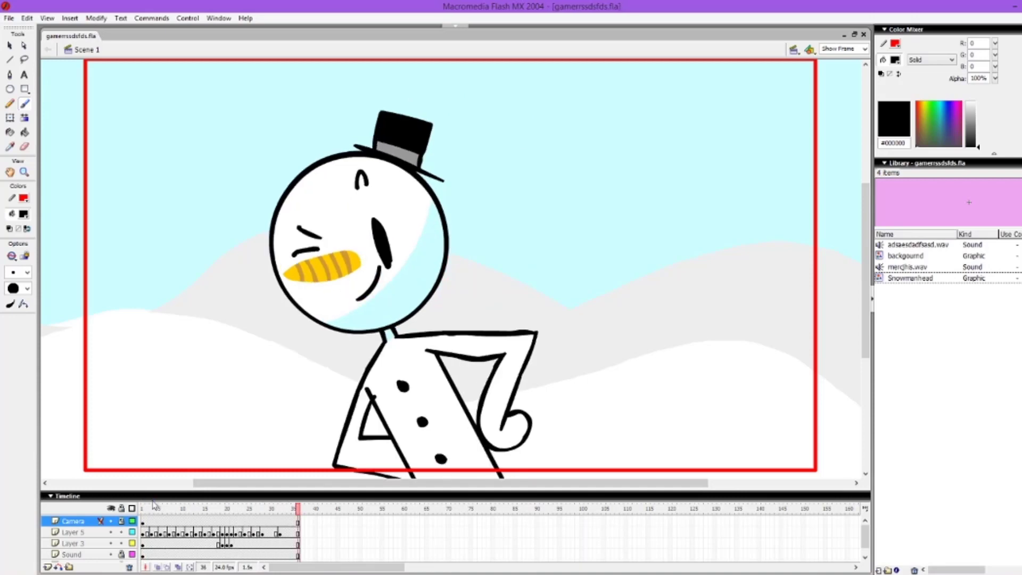